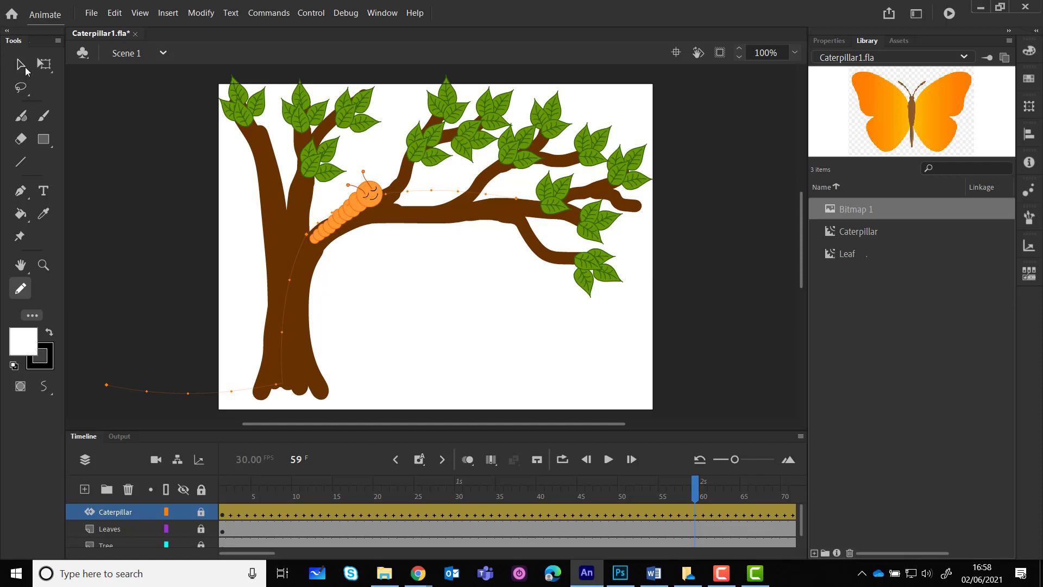
Preview the Caterpillar and Leaf symbols in the library.
{"action": "left_click", "coordinate": [25, 69]}
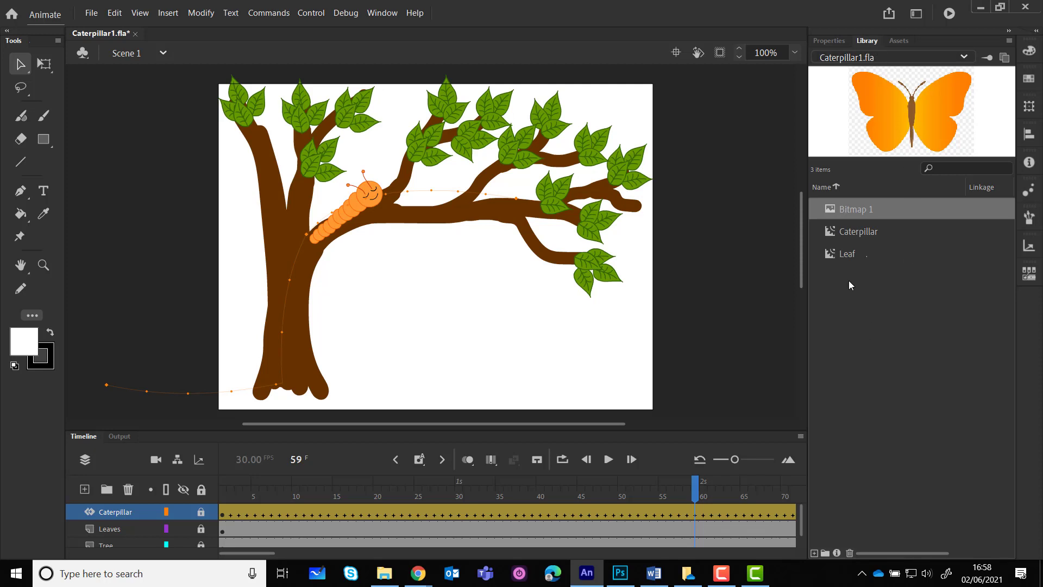
{"action": "left_click", "coordinate": [848, 234]}
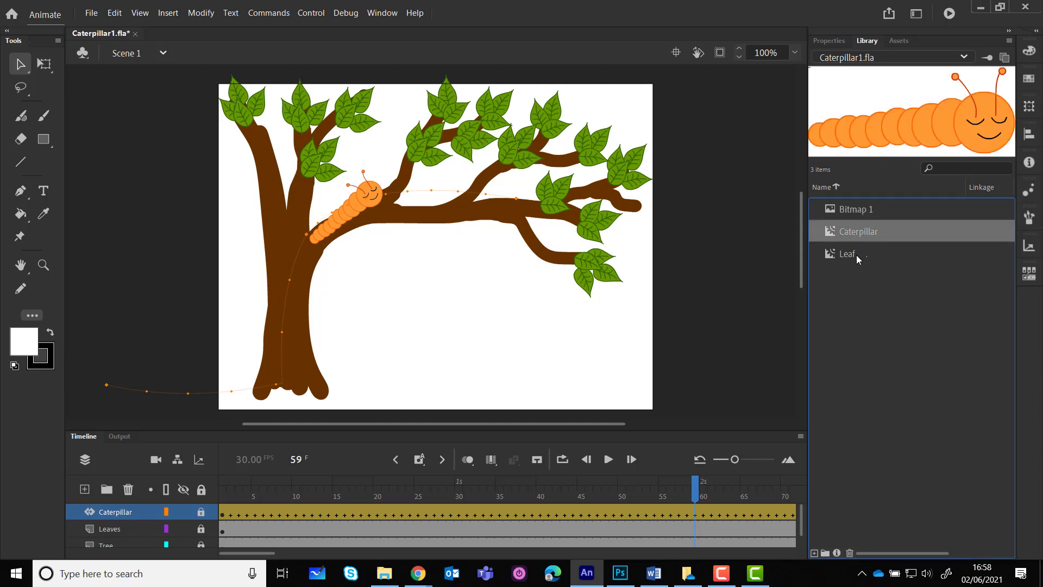
{"action": "left_click", "coordinate": [856, 255]}
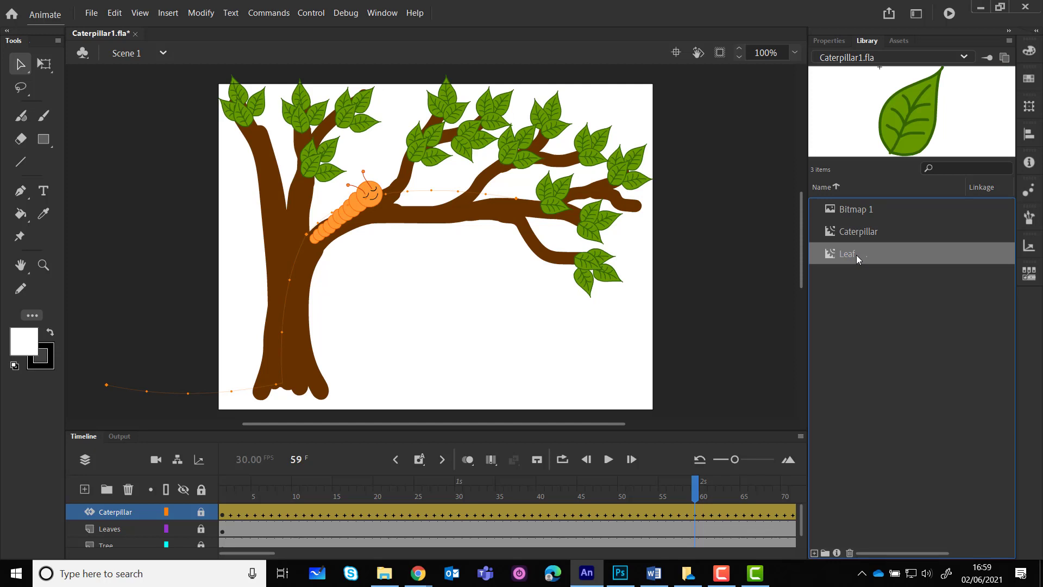
Create a new Movie Clip symbol named Butterfly in the library.
{"action": "right_click", "coordinate": [865, 295]}
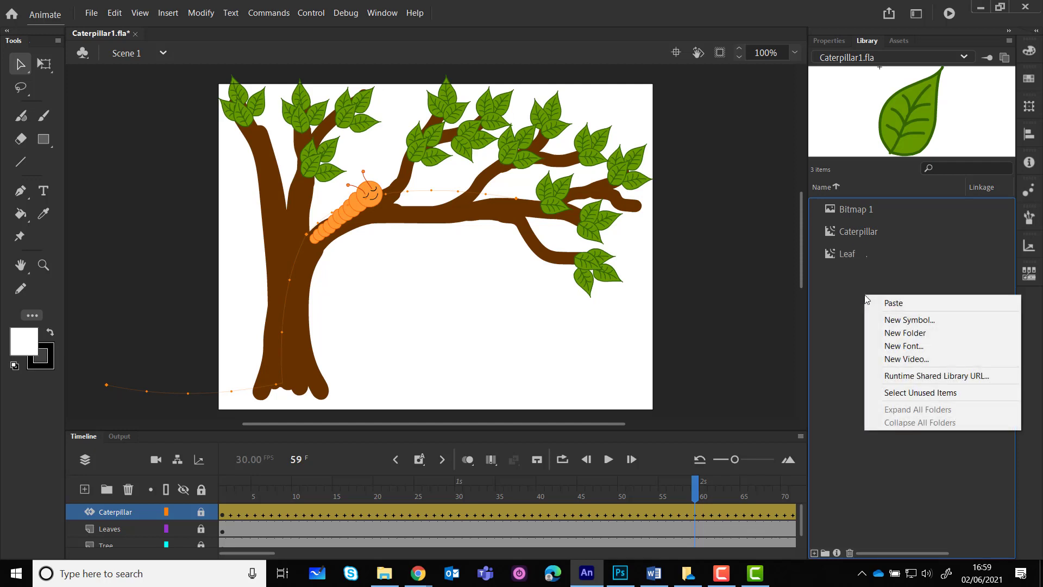
{"action": "left_click", "coordinate": [899, 320]}
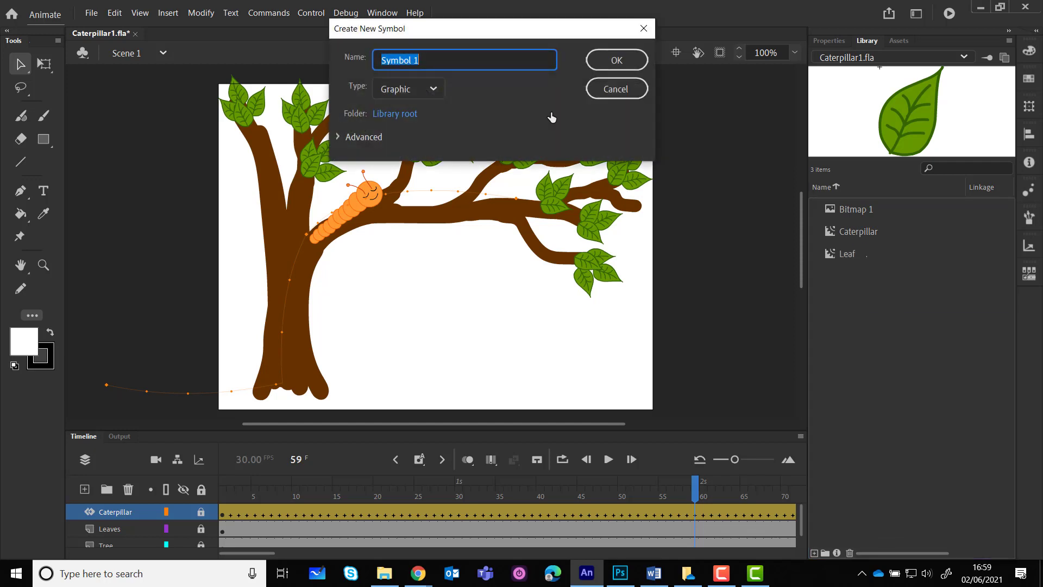
{"action": "left_click", "coordinate": [408, 93]}
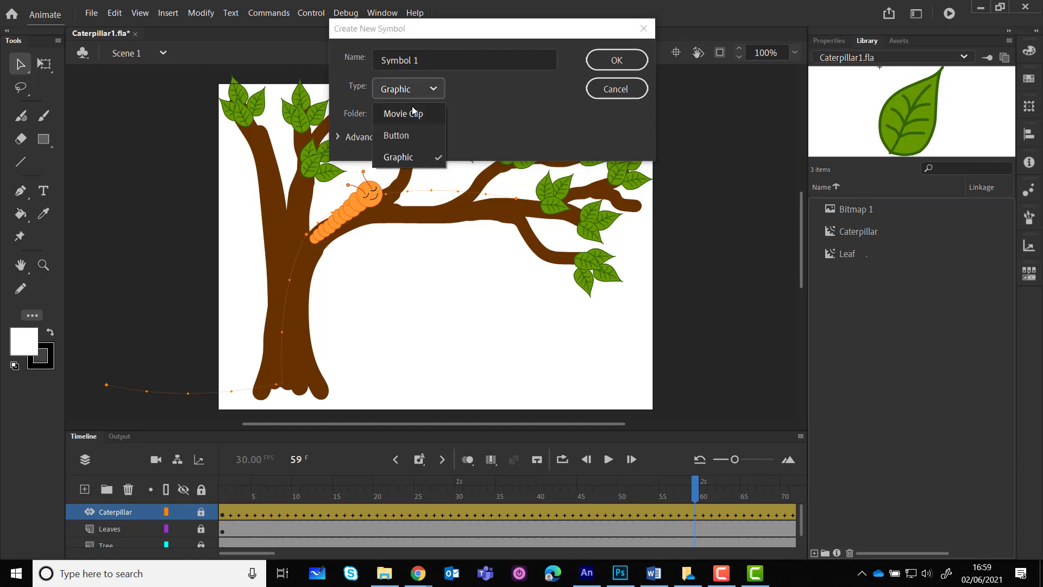
{"action": "left_click", "coordinate": [414, 111]}
{"action": "left_click", "coordinate": [384, 60]}
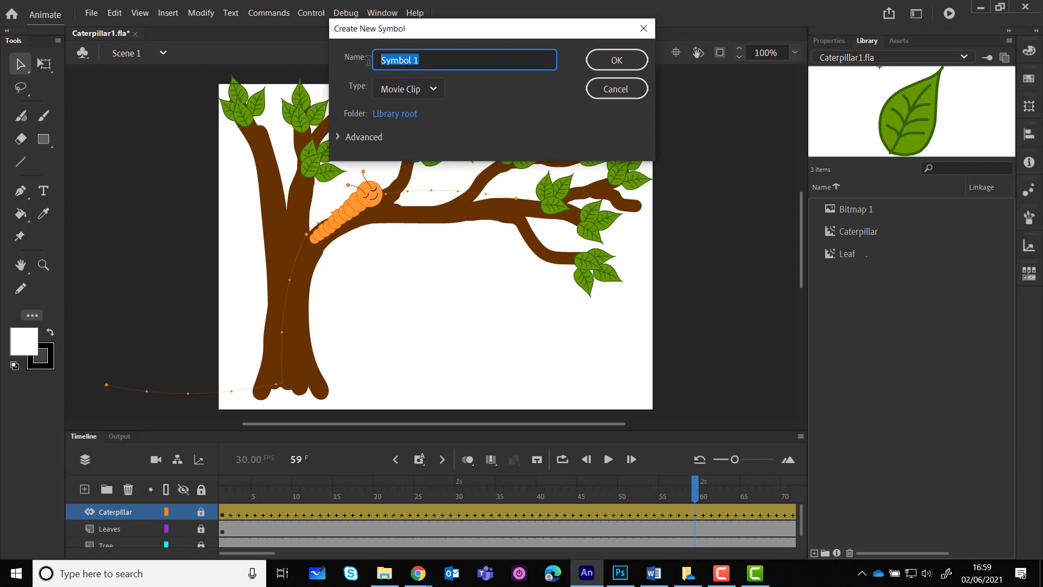
{"action": "type", "text": "Butterfly"}
{"action": "left_click", "coordinate": [604, 61]}
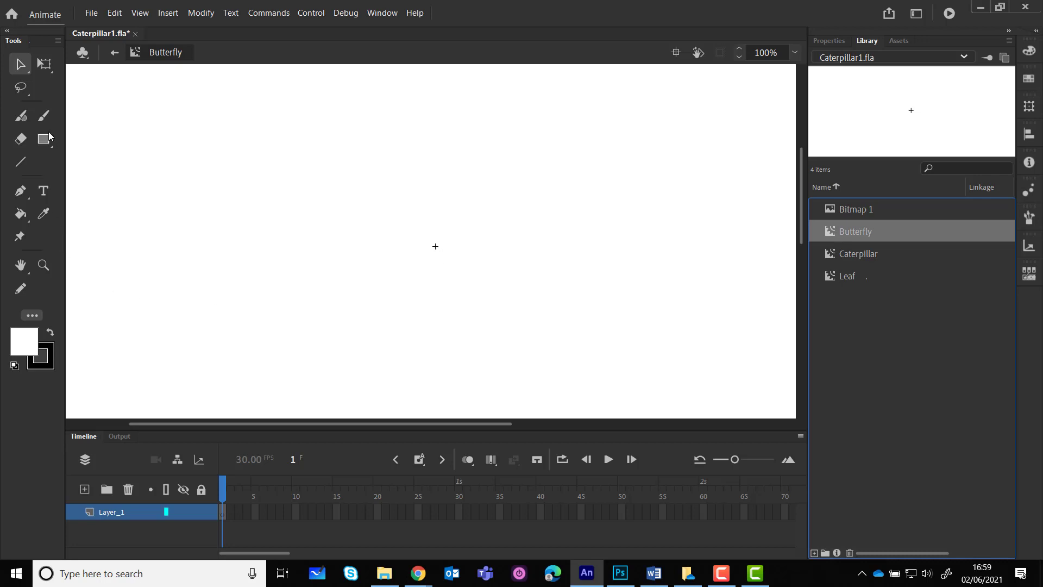
Paint the butterfly's round head and short horizontal thorax at the symbol's centre with the Classic Brush in dark brown #663300.
{"action": "left_click", "coordinate": [44, 116]}
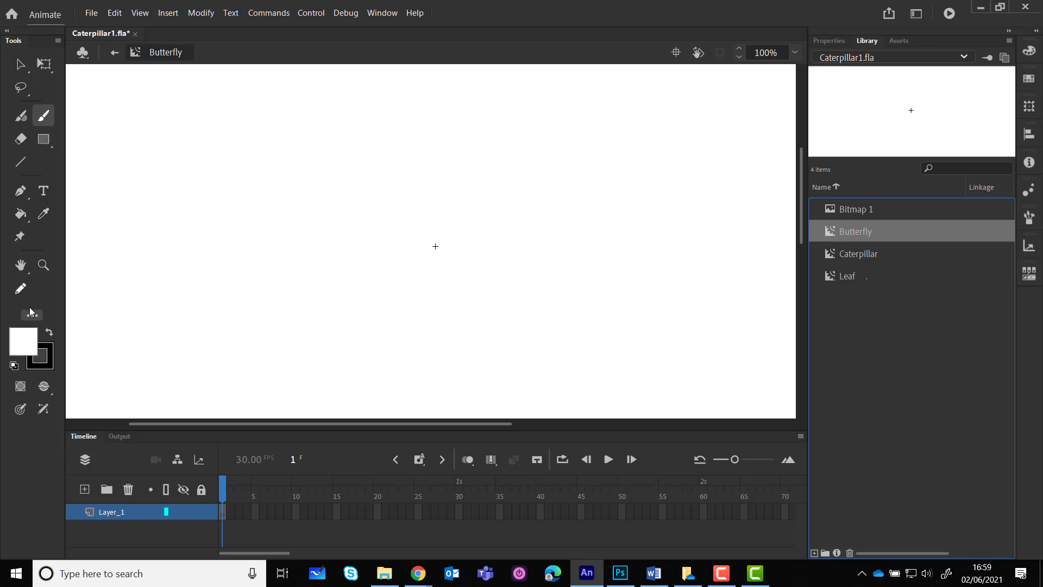
{"action": "left_click", "coordinate": [23, 342]}
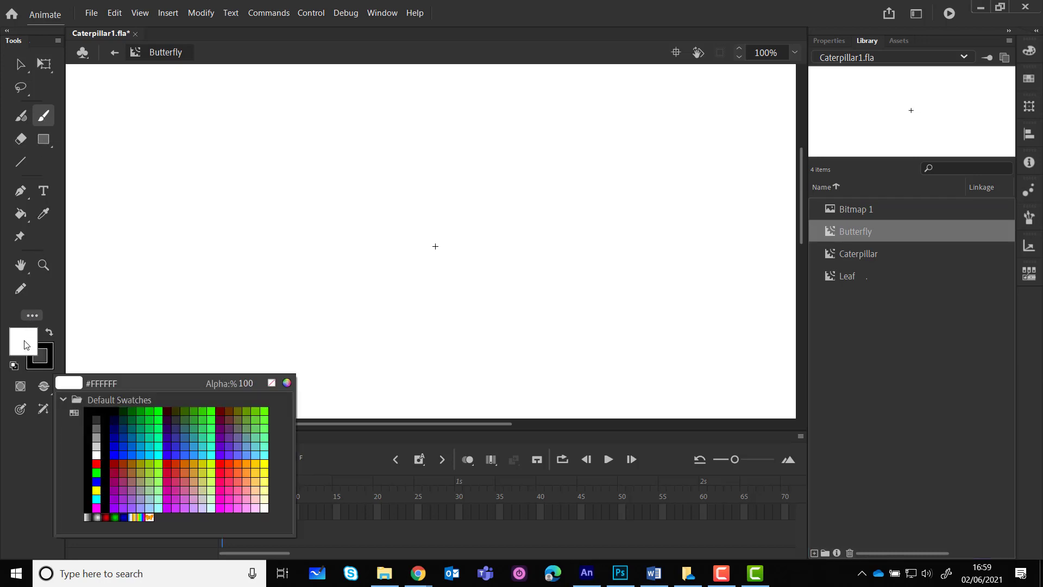
{"action": "left_click", "coordinate": [231, 406]}
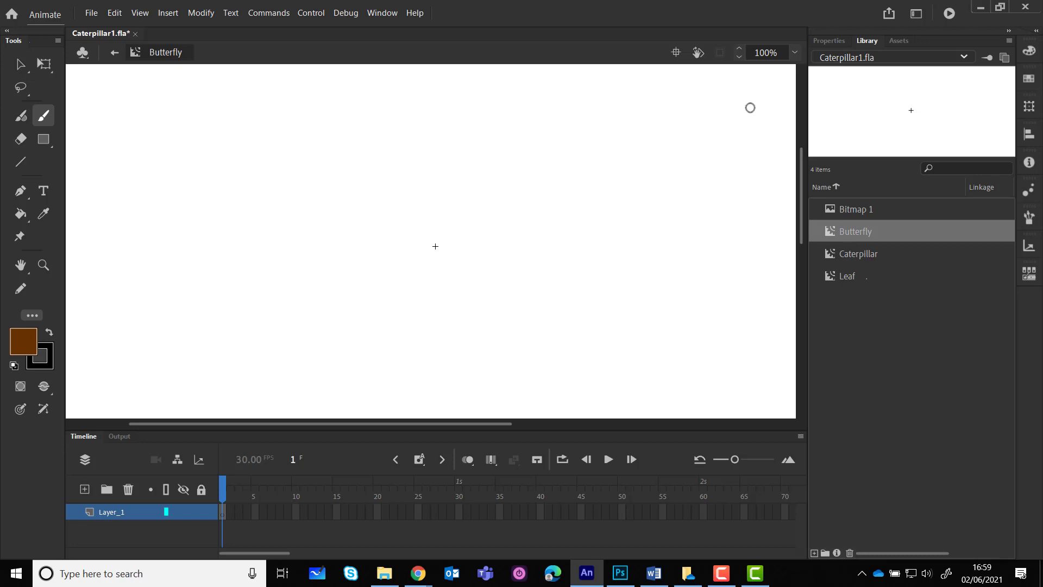
{"action": "left_click", "coordinate": [833, 44]}
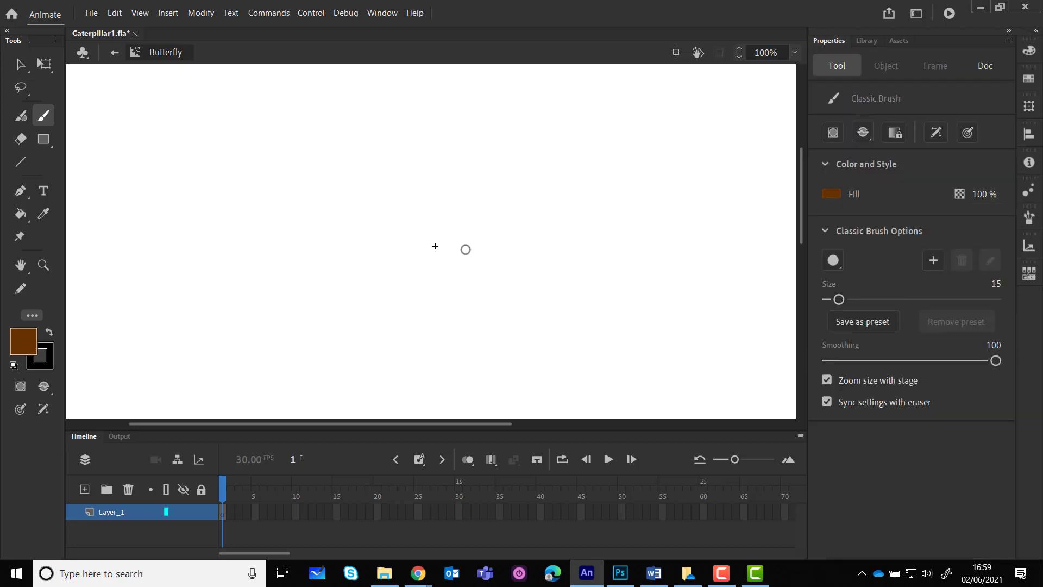
{"action": "left_click", "coordinate": [470, 247]}
{"action": "mouse_move", "coordinate": [460, 246]}
{"action": "left_mouse_down"}
{"action": "mouse_move", "coordinate": [422, 245]}
{"action": "mouse_move", "coordinate": [458, 247]}
{"action": "left_mouse_up"}
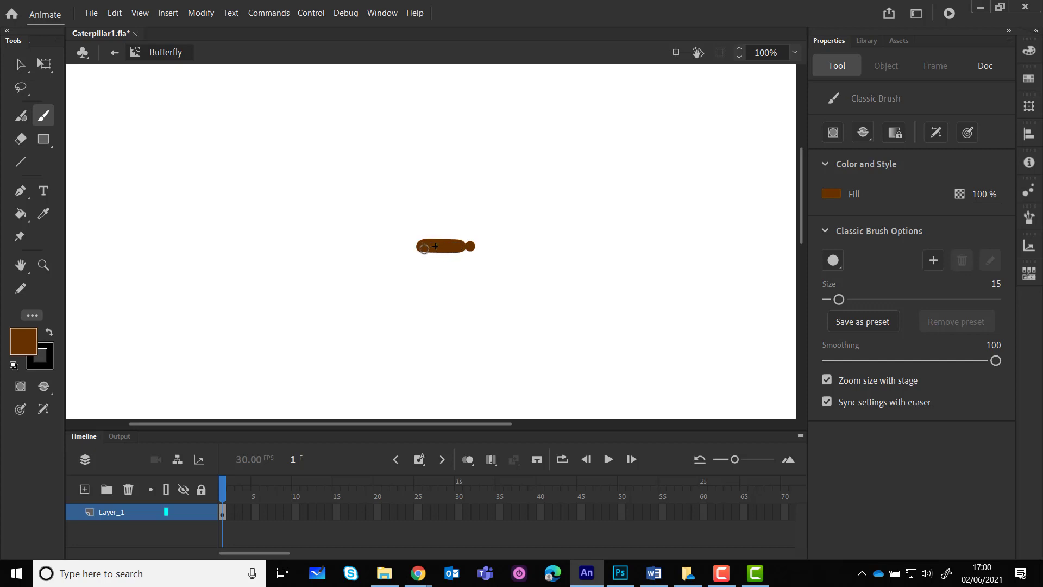
Try out the Fluid Brush at size 14 with three test strokes beside the body, and undo them.
{"action": "left_click", "coordinate": [26, 118]}
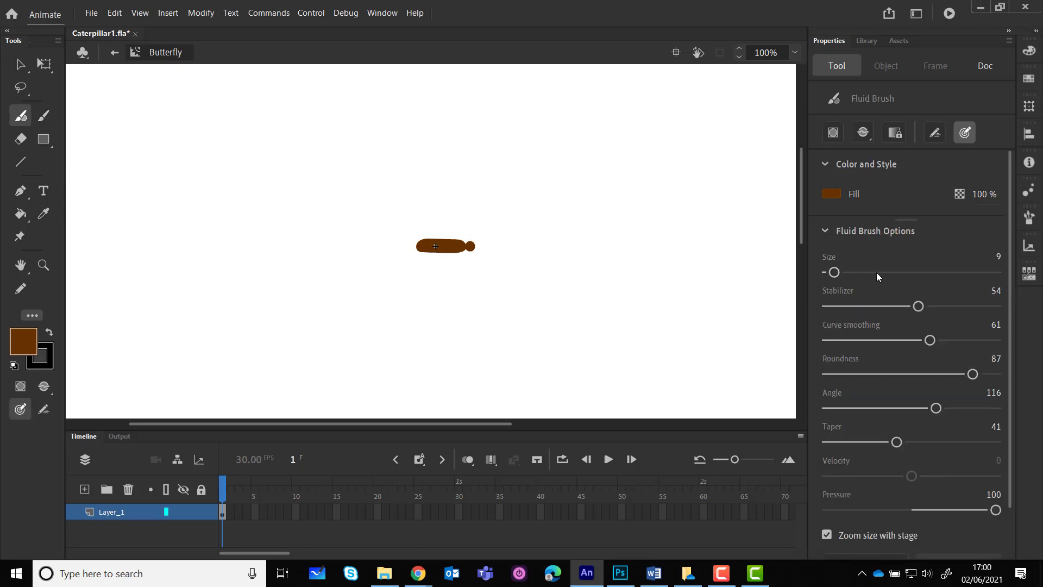
{"action": "mouse_move", "coordinate": [837, 275]}
{"action": "left_mouse_down"}
{"action": "mouse_move", "coordinate": [851, 273]}
{"action": "mouse_move", "coordinate": [837, 272]}
{"action": "left_mouse_up"}
{"action": "mouse_move", "coordinate": [613, 291]}
{"action": "left_mouse_down"}
{"action": "mouse_move", "coordinate": [551, 212]}
{"action": "mouse_move", "coordinate": [476, 175]}
{"action": "left_mouse_up"}
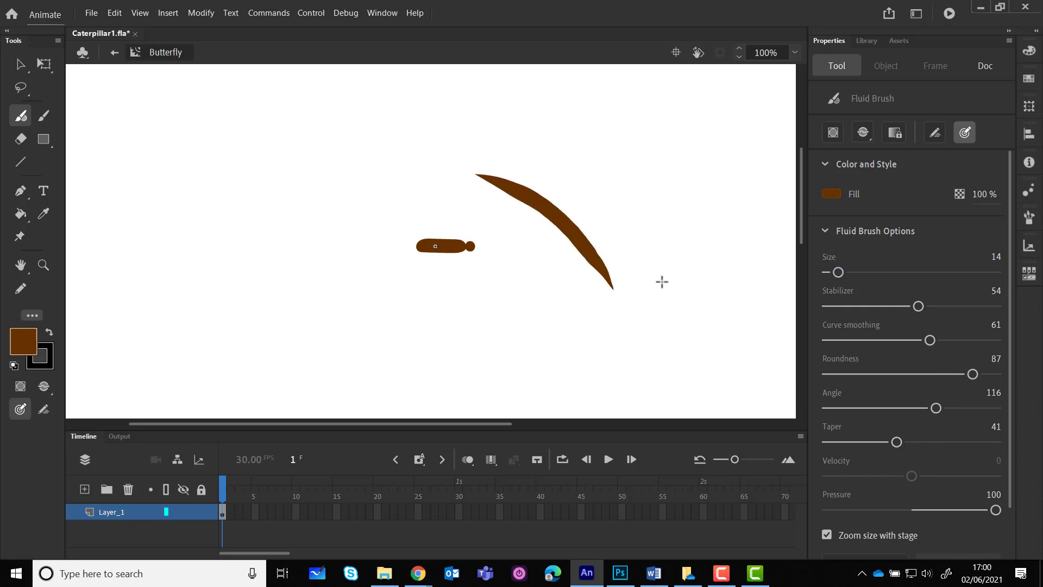
{"action": "mouse_move", "coordinate": [662, 282]}
{"action": "left_mouse_down"}
{"action": "mouse_move", "coordinate": [696, 202]}
{"action": "mouse_move", "coordinate": [616, 147]}
{"action": "mouse_move", "coordinate": [599, 174]}
{"action": "mouse_move", "coordinate": [617, 196]}
{"action": "mouse_move", "coordinate": [644, 179]}
{"action": "left_mouse_up"}
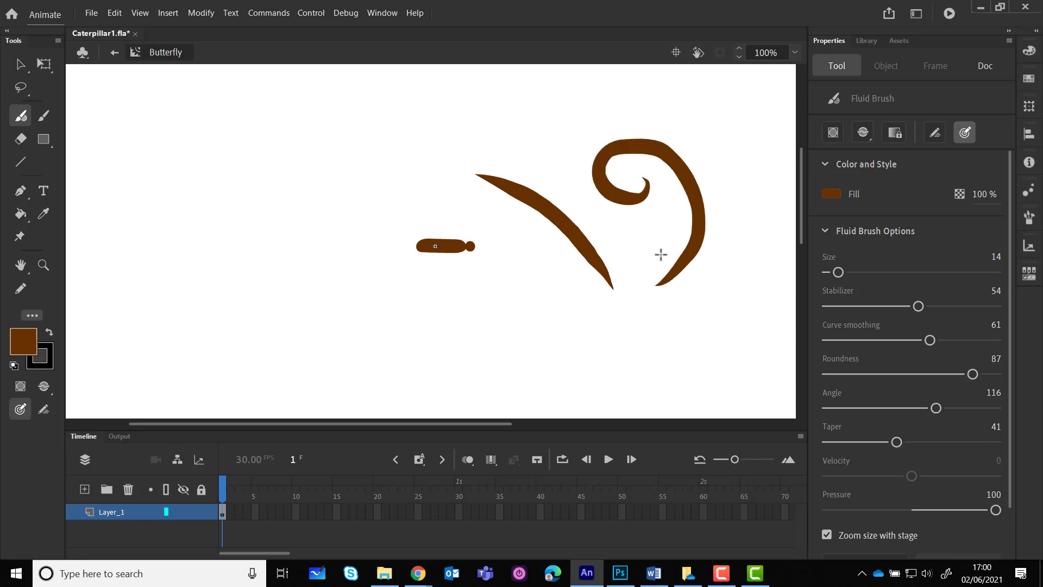
{"action": "mouse_move", "coordinate": [651, 338]}
{"action": "left_mouse_down"}
{"action": "mouse_move", "coordinate": [674, 302]}
{"action": "mouse_move", "coordinate": [682, 349]}
{"action": "mouse_move", "coordinate": [669, 329]}
{"action": "left_mouse_up"}
{"action": "key", "text": "ctrl+z"}
{"action": "key", "text": "ctrl+z"}
{"action": "key", "text": "ctrl+z"}
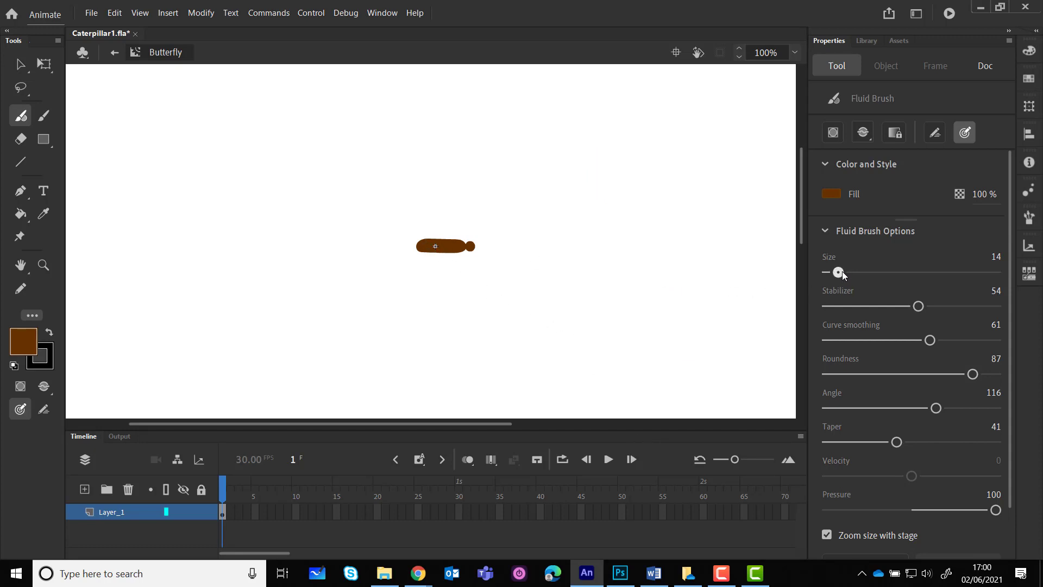
Paint a tapered tail behind the thorax with the Fluid Brush at size 9, and thicken its front part with Classic Brush dabs.
{"action": "left_click_drag", "start_coordinate": [838, 272], "coordinate": [835, 274]}
{"action": "left_click_drag", "start_coordinate": [426, 246], "coordinate": [355, 246]}
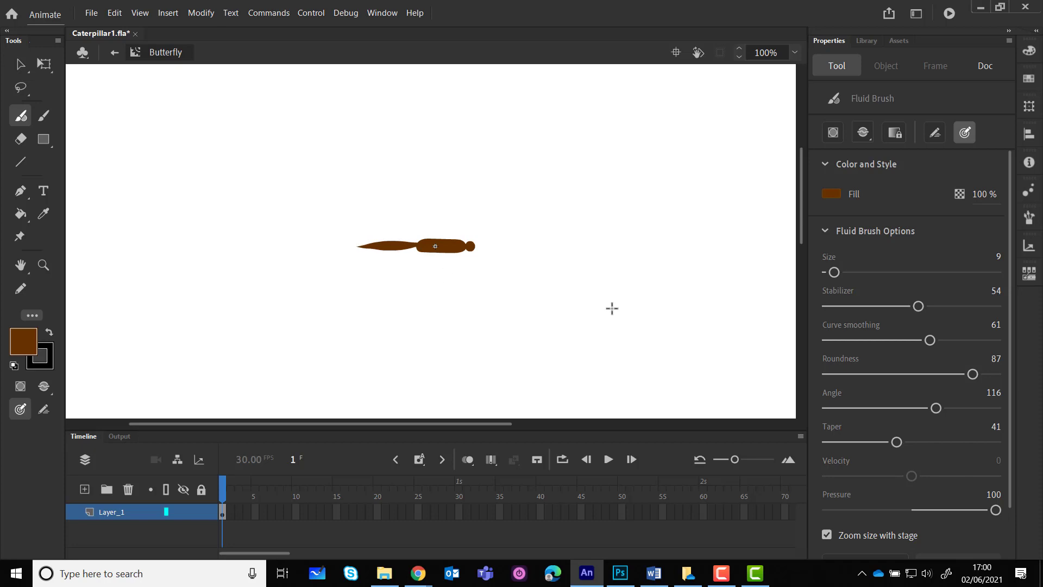
{"action": "left_click", "coordinate": [43, 117]}
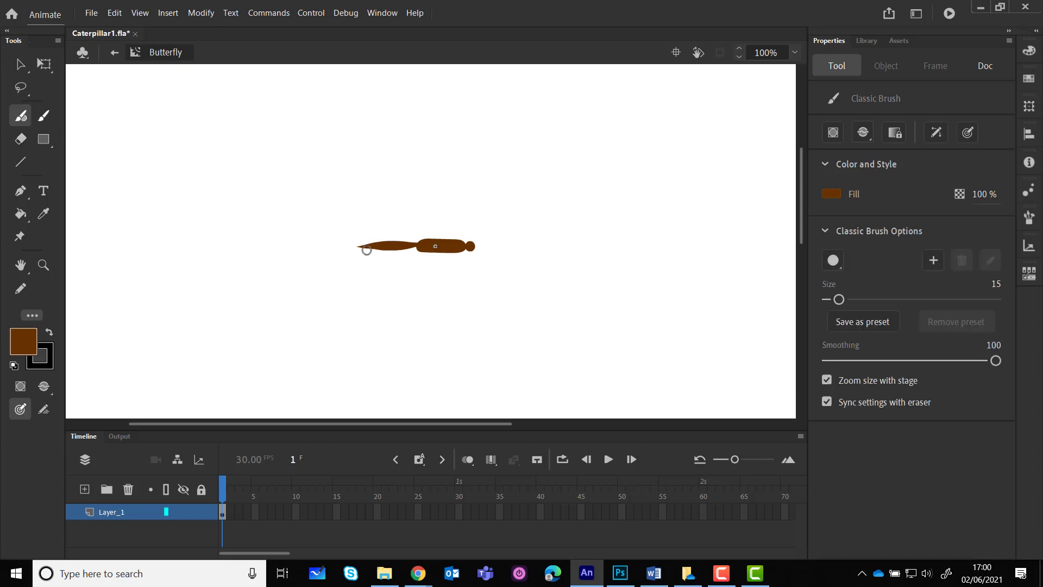
{"action": "mouse_move", "coordinate": [415, 245]}
{"action": "left_mouse_down"}
{"action": "mouse_move", "coordinate": [424, 247]}
{"action": "mouse_move", "coordinate": [402, 247]}
{"action": "mouse_move", "coordinate": [420, 244]}
{"action": "left_mouse_up"}
{"action": "key", "text": "ctrl+z"}
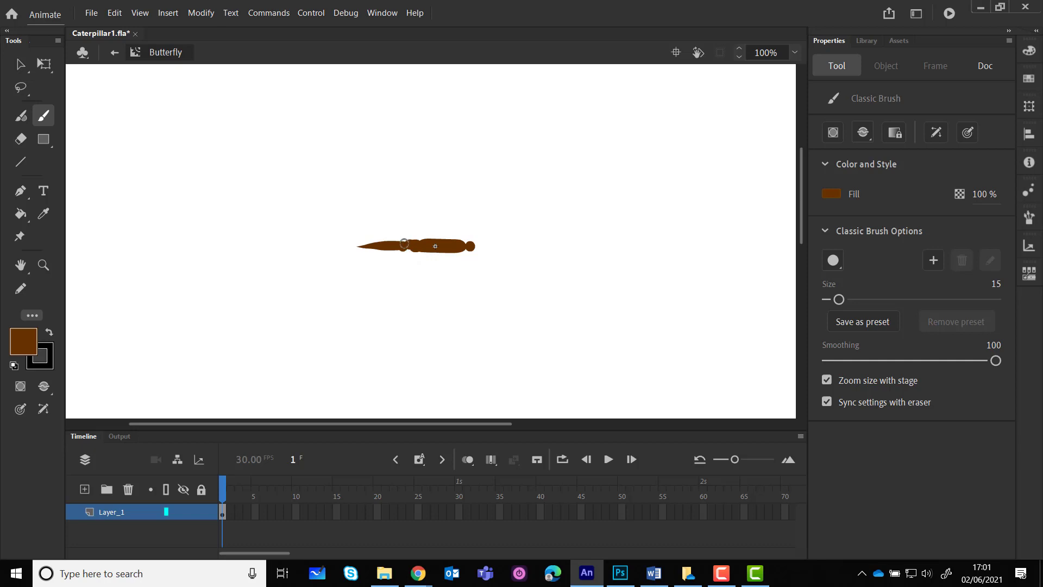
{"action": "left_click", "coordinate": [404, 244]}
{"action": "left_click", "coordinate": [409, 247]}
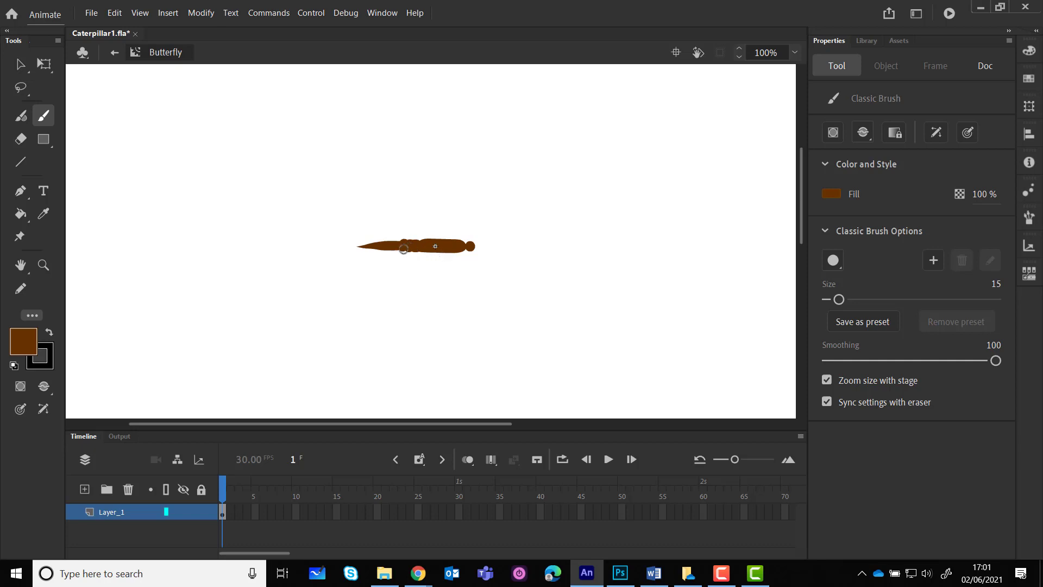
{"action": "left_click", "coordinate": [402, 246]}
Rename the butterfly's layer as Body and lock it.
{"action": "double_click", "coordinate": [106, 514]}
{"action": "type", "text": "Body"}
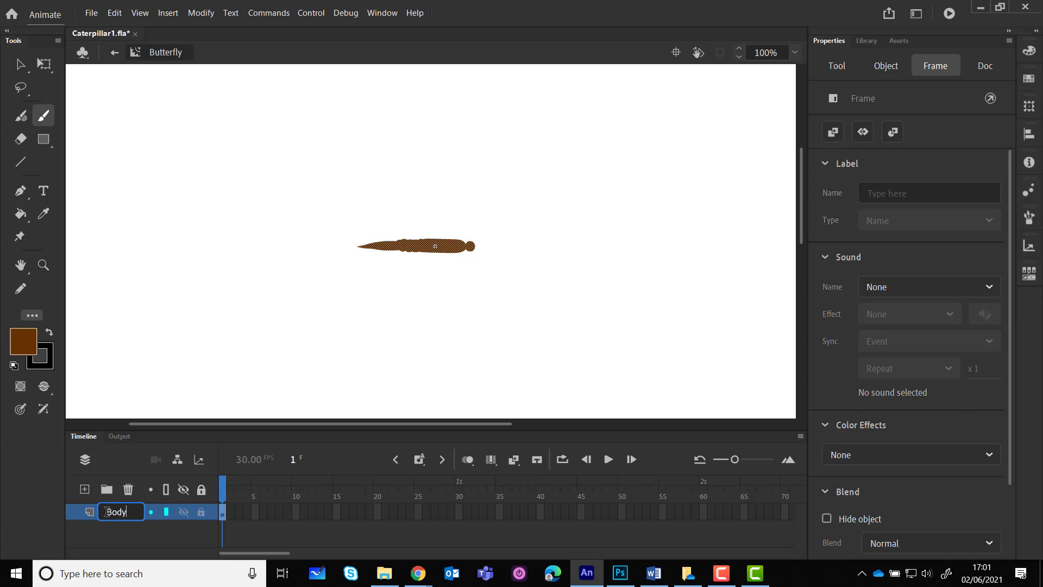
{"action": "key", "text": "Return"}
{"action": "left_click", "coordinate": [202, 513]}
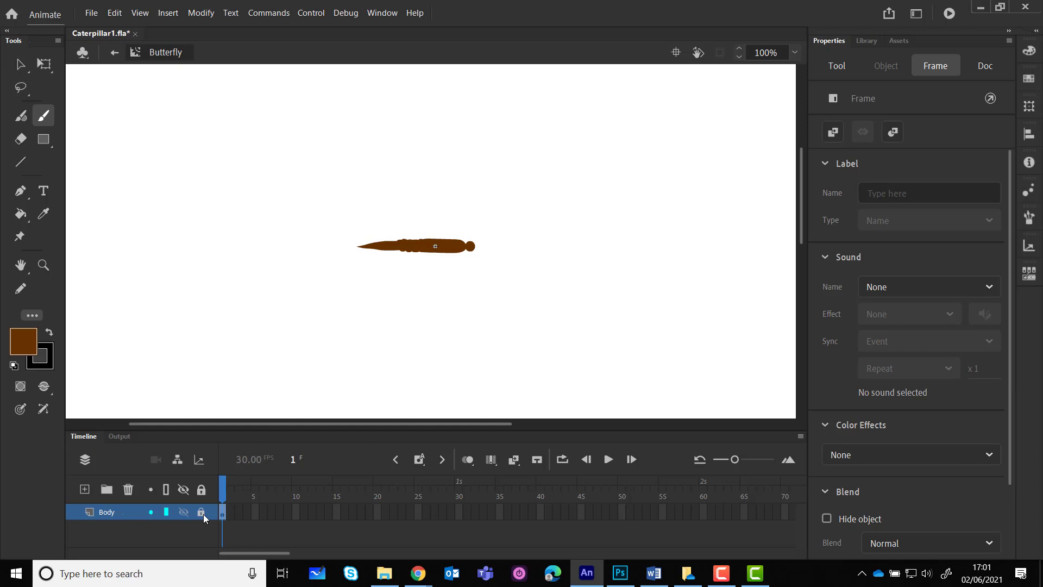
Set the Pencil's stroke size to 3 and try drawing on the locked Body layer, accepting to unlock it.
{"action": "left_click", "coordinate": [19, 291]}
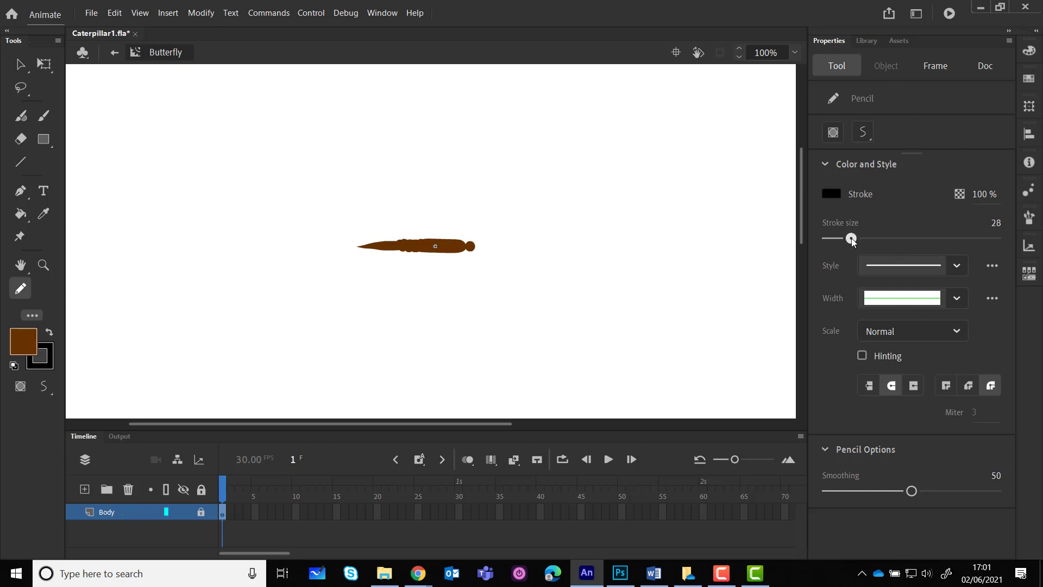
{"action": "left_click_drag", "start_coordinate": [852, 242], "coordinate": [832, 242]}
{"action": "left_click", "coordinate": [440, 240]}
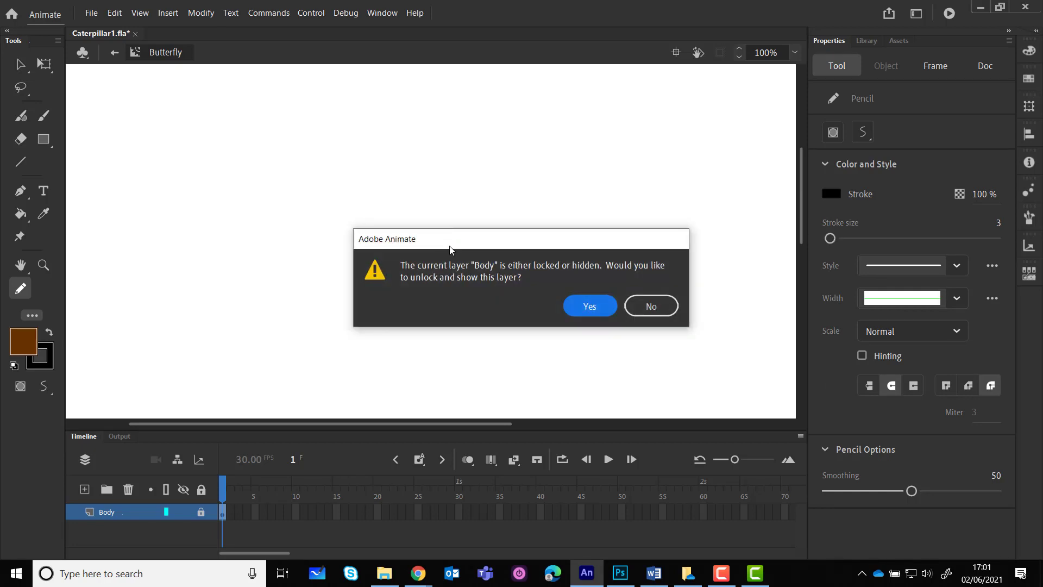
{"action": "left_click", "coordinate": [589, 306]}
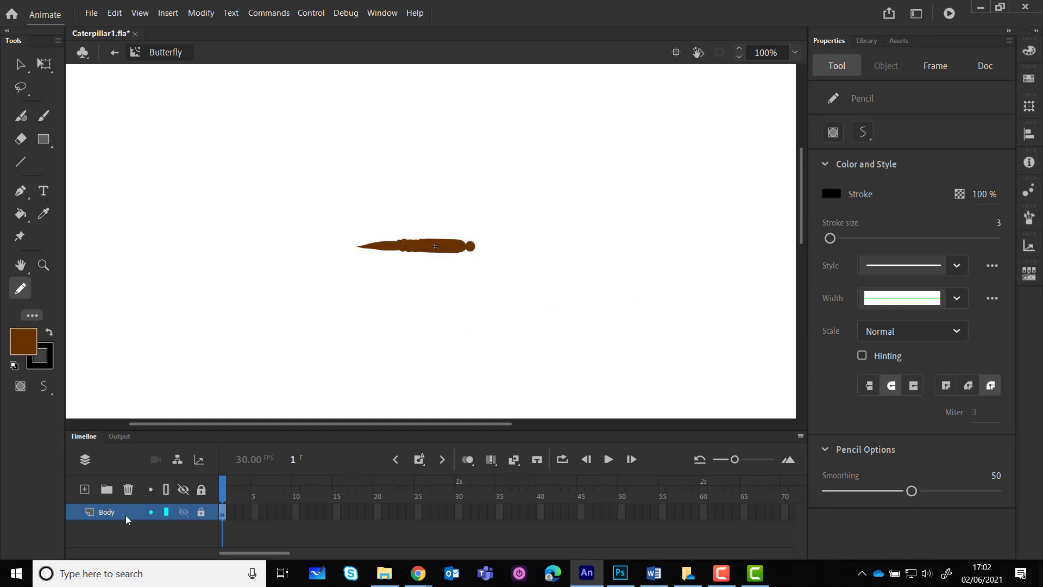
Add a layer named Wing1 and draw closed front and rear wing outlines above the body with the Pencil.
{"action": "left_click", "coordinate": [84, 489]}
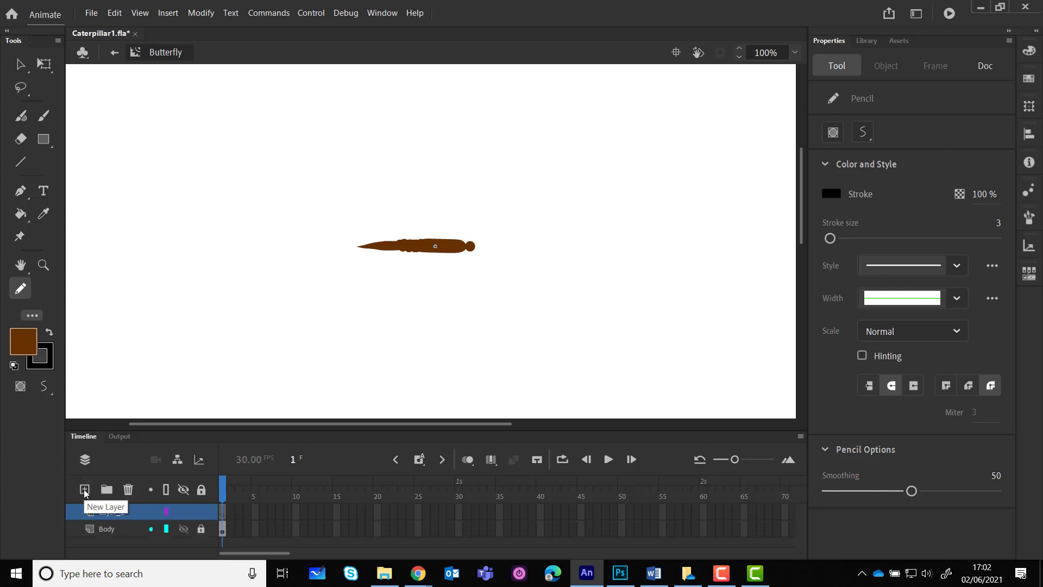
{"action": "double_click", "coordinate": [115, 512]}
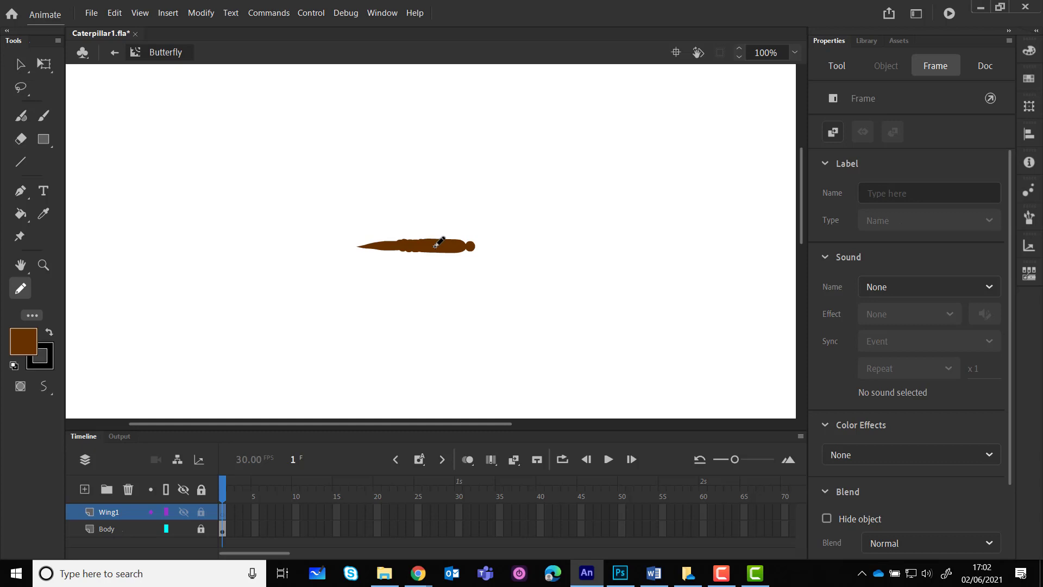
{"action": "mouse_move", "coordinate": [435, 245]}
{"action": "left_mouse_down"}
{"action": "mouse_move", "coordinate": [412, 229]}
{"action": "mouse_move", "coordinate": [262, 214]}
{"action": "mouse_move", "coordinate": [306, 191]}
{"action": "mouse_move", "coordinate": [401, 185]}
{"action": "mouse_move", "coordinate": [422, 196]}
{"action": "mouse_move", "coordinate": [435, 245]}
{"action": "mouse_move", "coordinate": [432, 183]}
{"action": "mouse_move", "coordinate": [444, 162]}
{"action": "mouse_move", "coordinate": [553, 179]}
{"action": "mouse_move", "coordinate": [547, 200]}
{"action": "mouse_move", "coordinate": [435, 246]}
{"action": "left_mouse_up"}
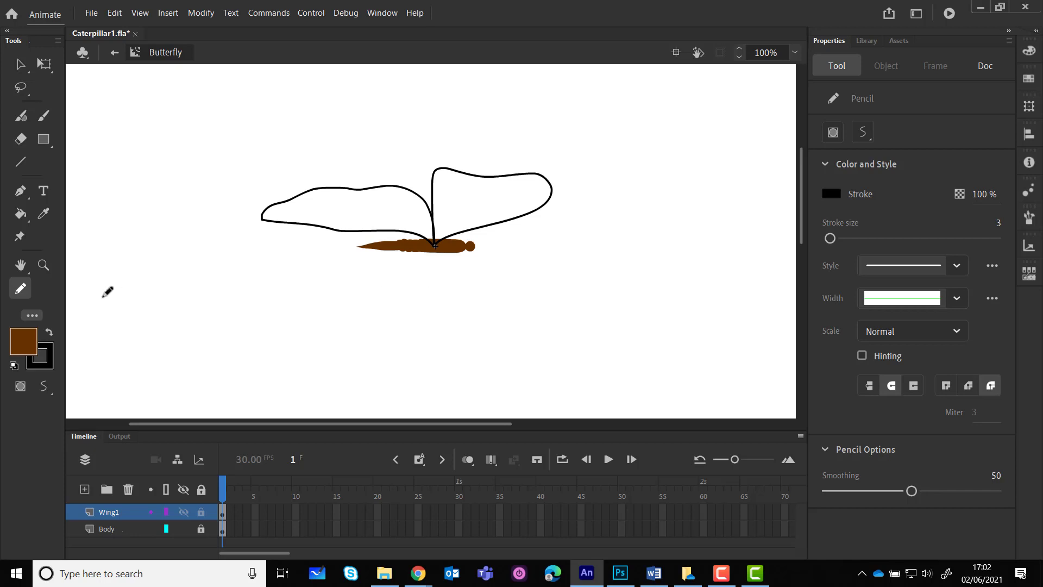
Fill the front and rear wing shapes with magenta using the Paint Bucket.
{"action": "left_click", "coordinate": [20, 215]}
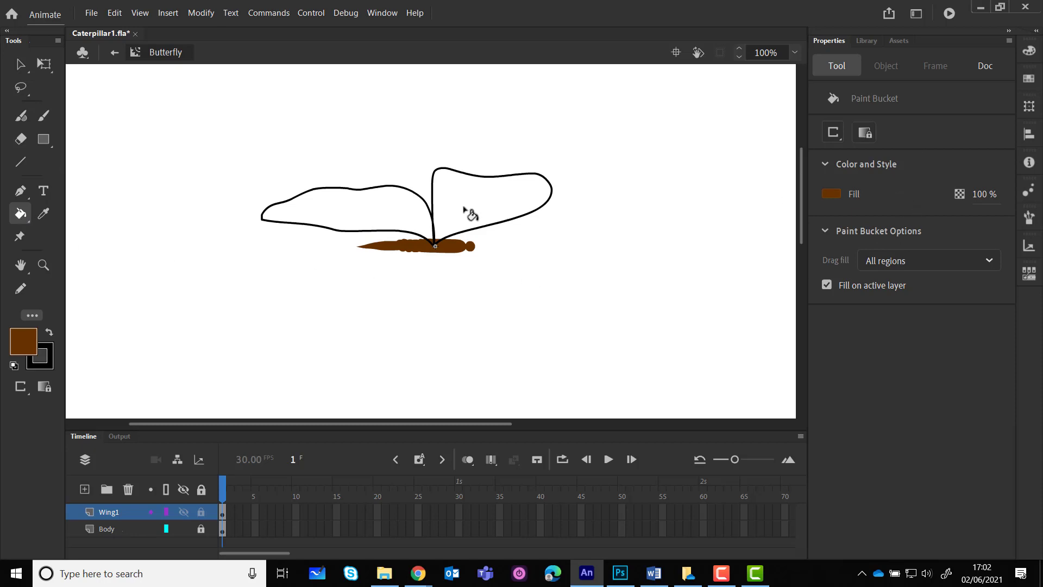
{"action": "left_click", "coordinate": [830, 193]}
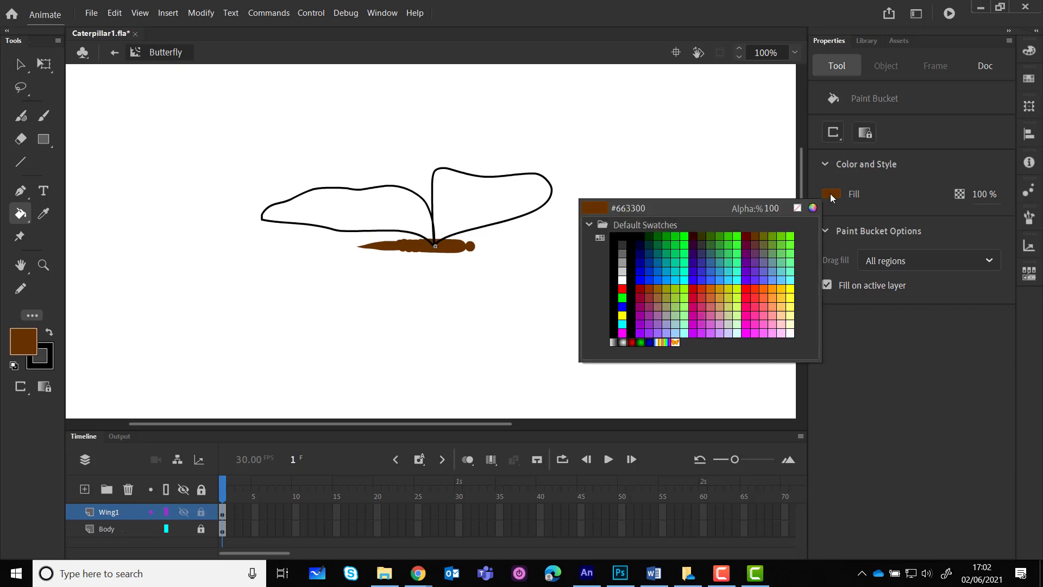
{"action": "left_click", "coordinate": [700, 310]}
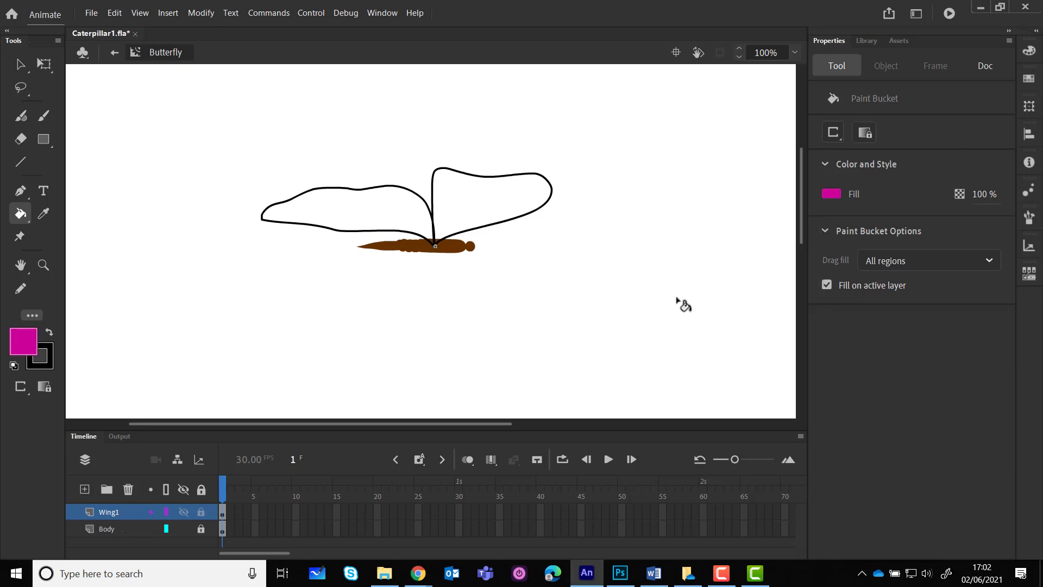
{"action": "left_click", "coordinate": [467, 212]}
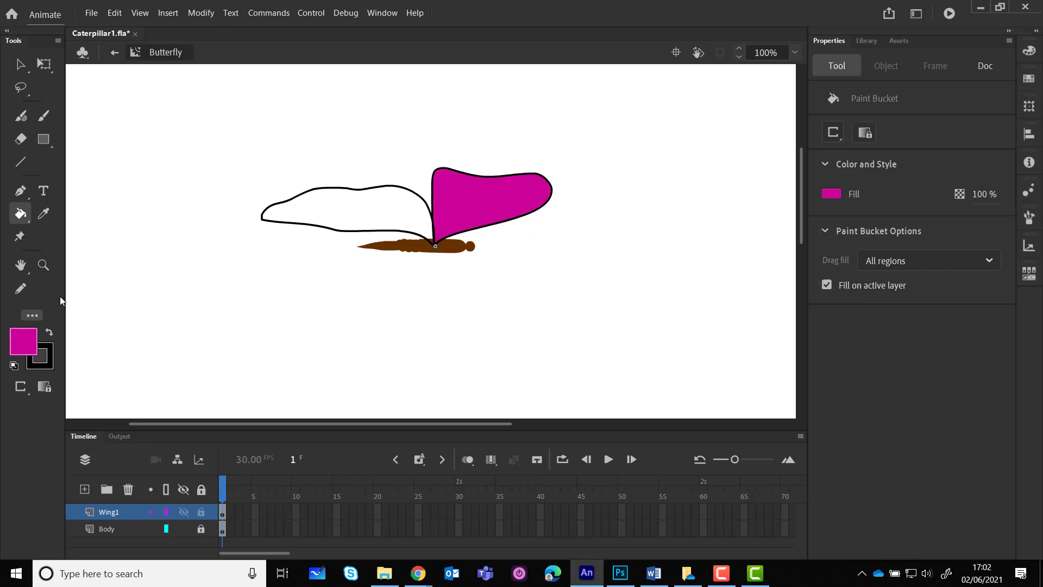
{"action": "left_click", "coordinate": [839, 139]}
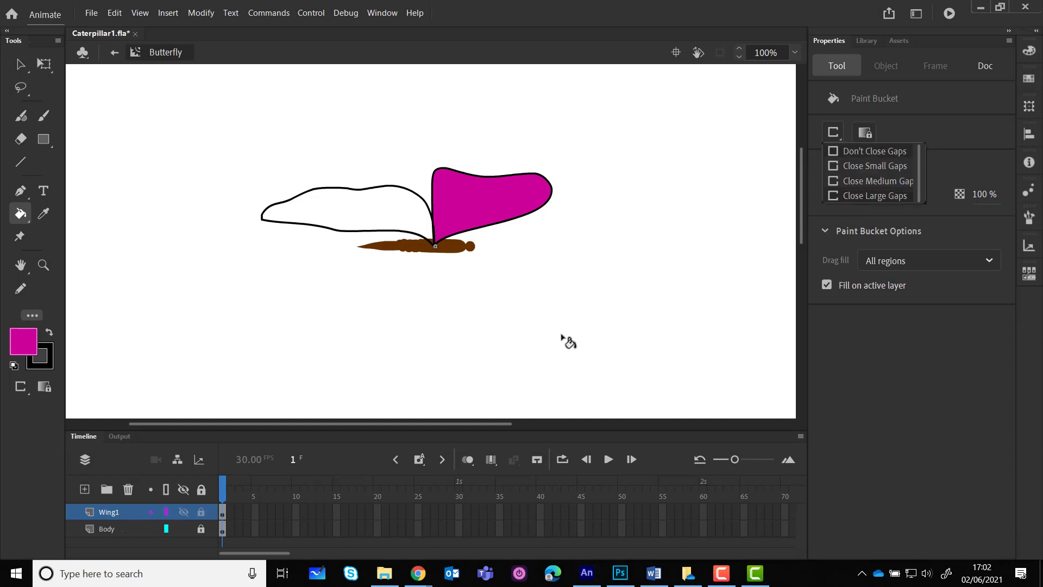
{"action": "left_click", "coordinate": [375, 214]}
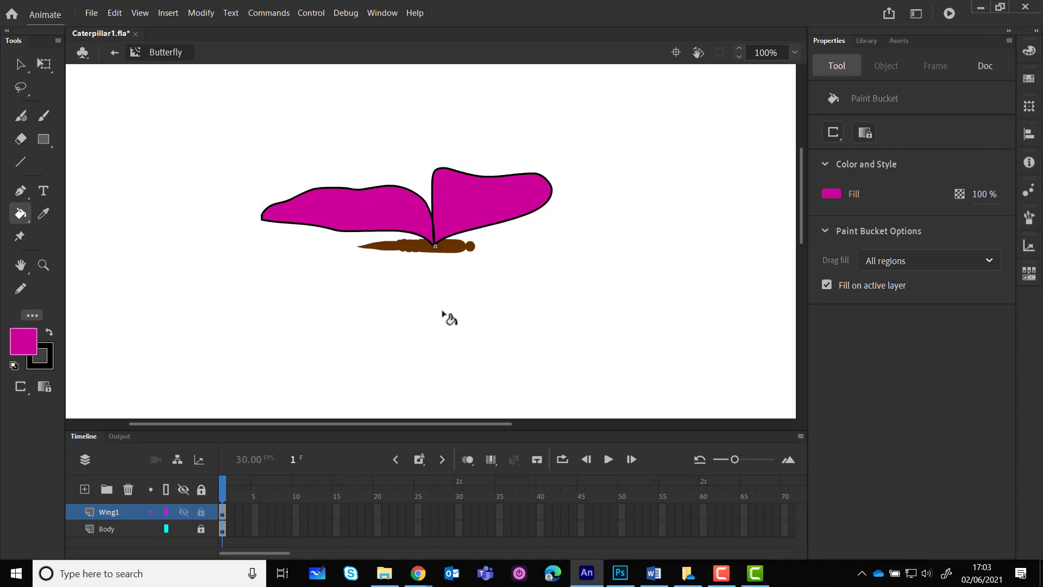
Change the fill to a linear gradient and set the colour stop after the pink one to blue 0066FF.
{"action": "left_click", "coordinate": [1030, 56]}
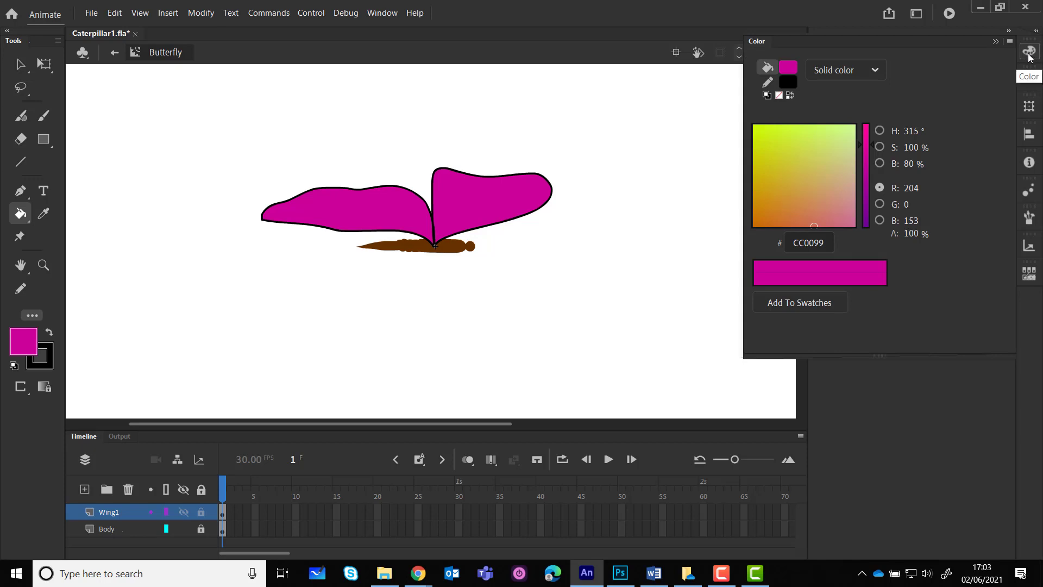
{"action": "left_click", "coordinate": [872, 73]}
{"action": "left_click", "coordinate": [858, 140]}
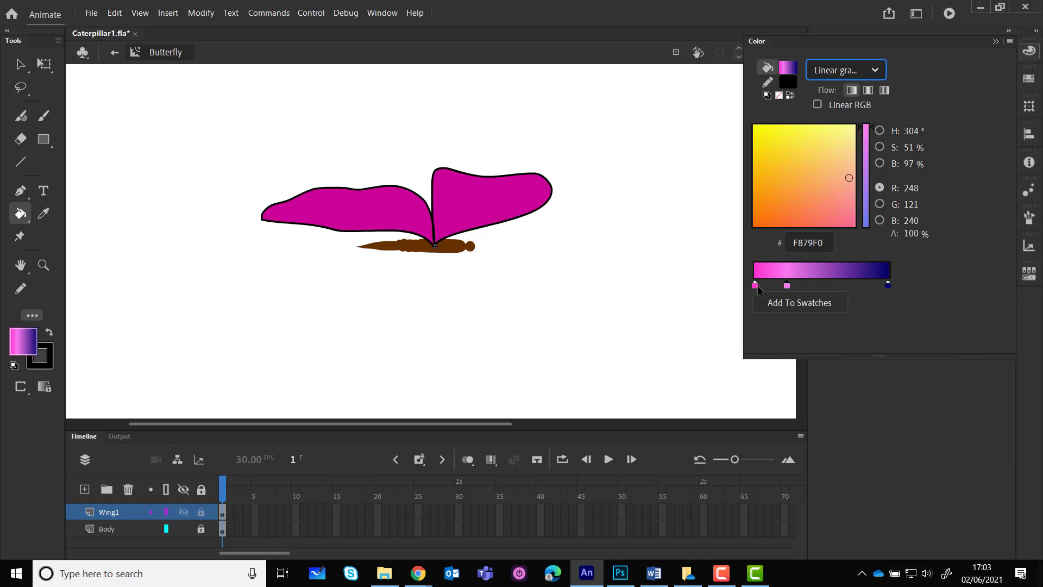
{"action": "left_click", "coordinate": [788, 285]}
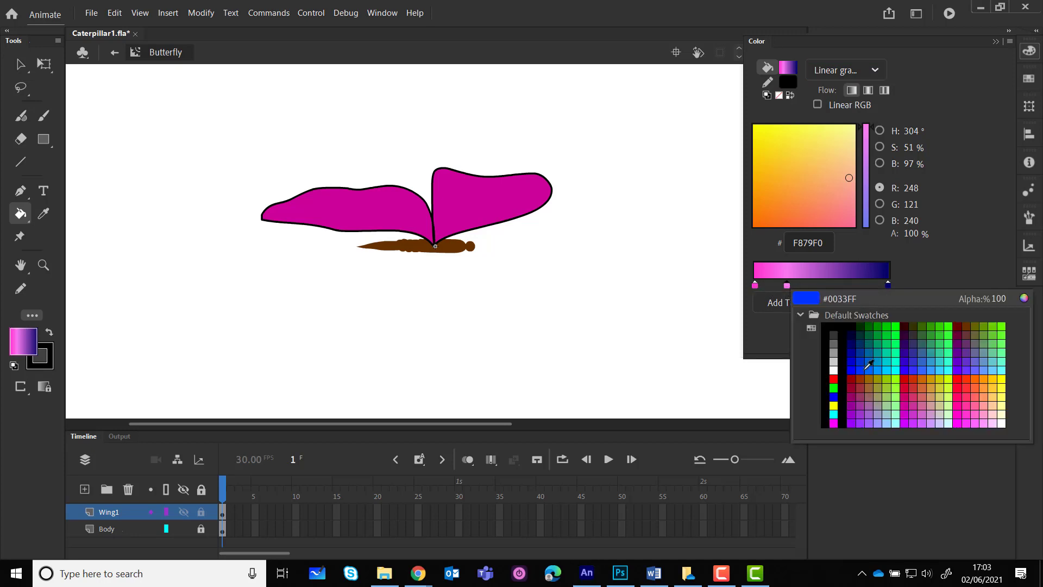
{"action": "key", "text": "Escape"}
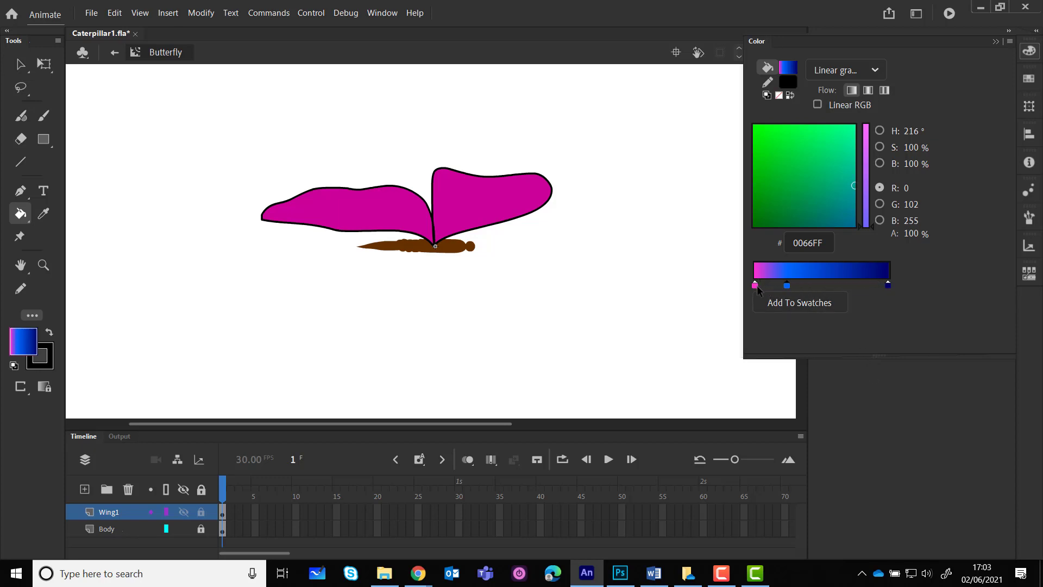
Add a violet 6633FF colour stop to the gradient and move it close to the blue stop.
{"action": "left_click", "coordinate": [833, 285]}
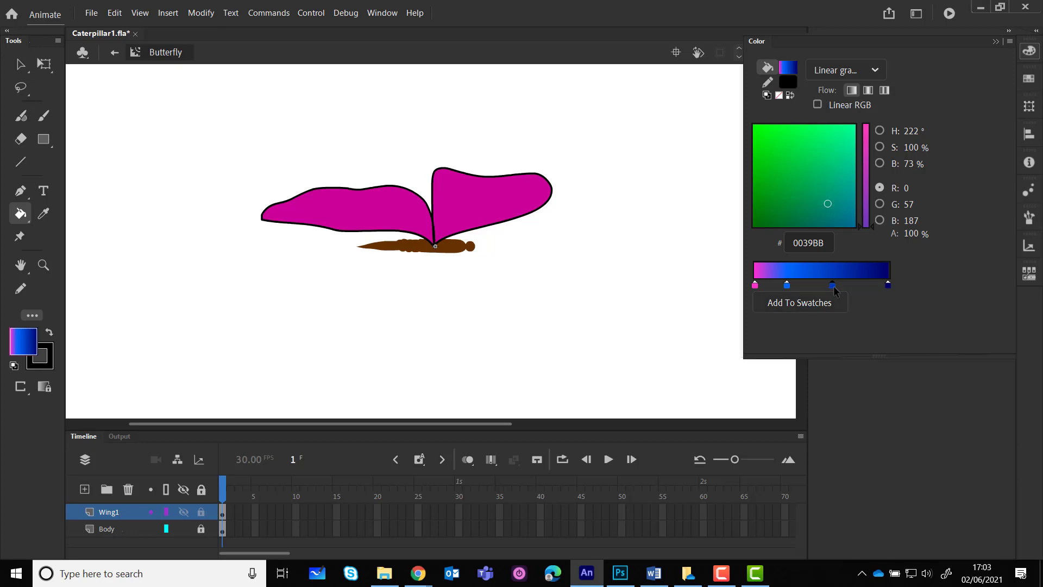
{"action": "left_click", "coordinate": [834, 287]}
{"action": "left_click", "coordinate": [771, 361]}
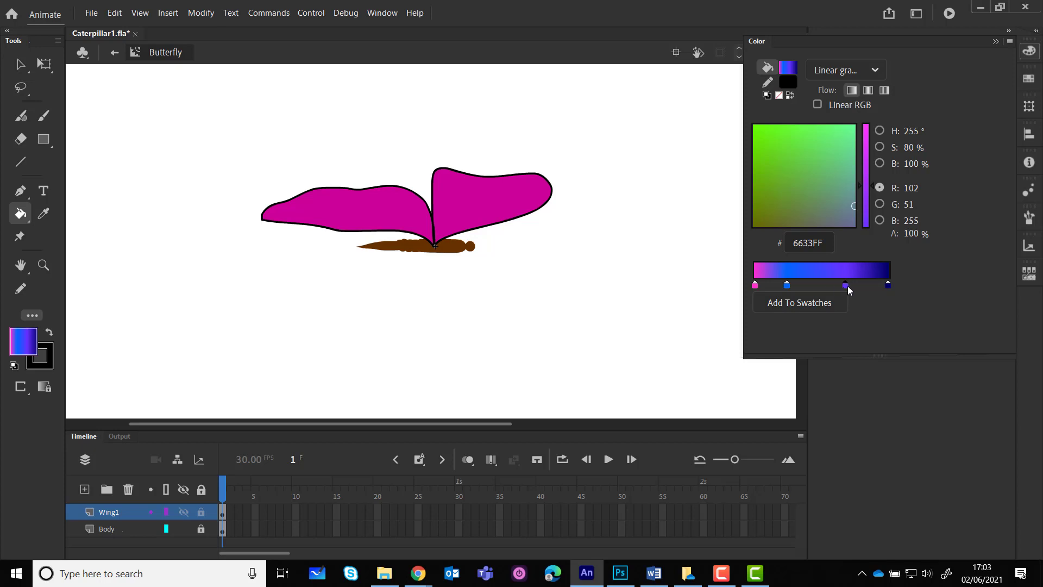
{"action": "left_click_drag", "start_coordinate": [847, 286], "coordinate": [811, 286]}
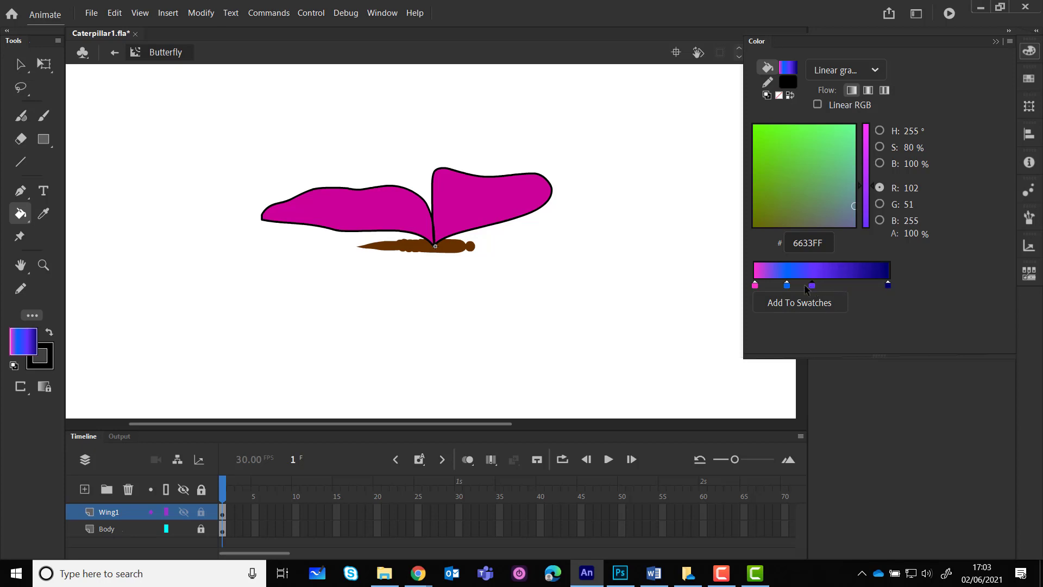
{"action": "left_click", "coordinate": [755, 286]}
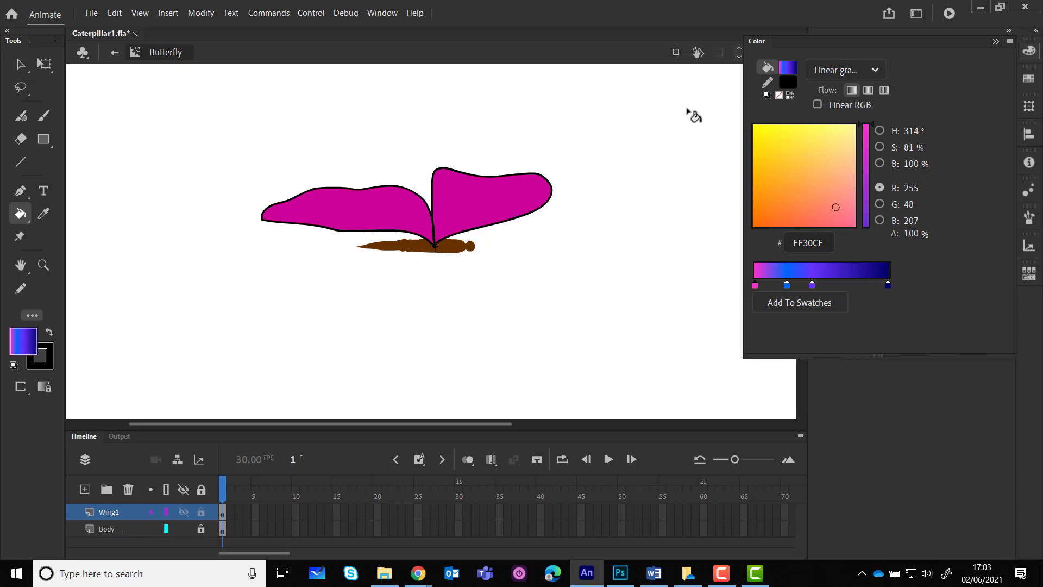
Fill both wings with the linear gradient, running from pink near the body to dark blue at the wing tips.
{"action": "left_click", "coordinate": [470, 211]}
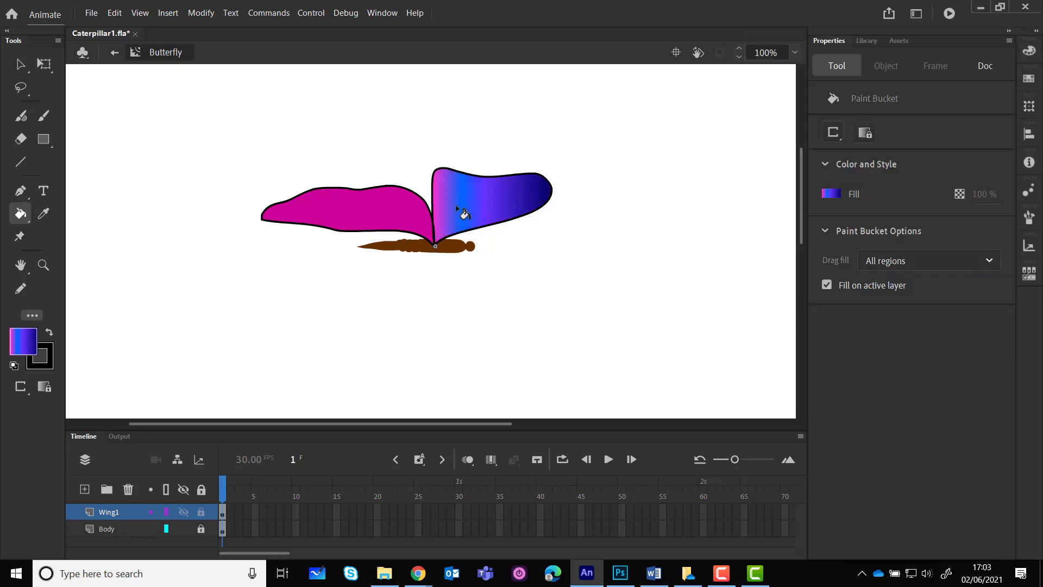
{"action": "left_click", "coordinate": [405, 216]}
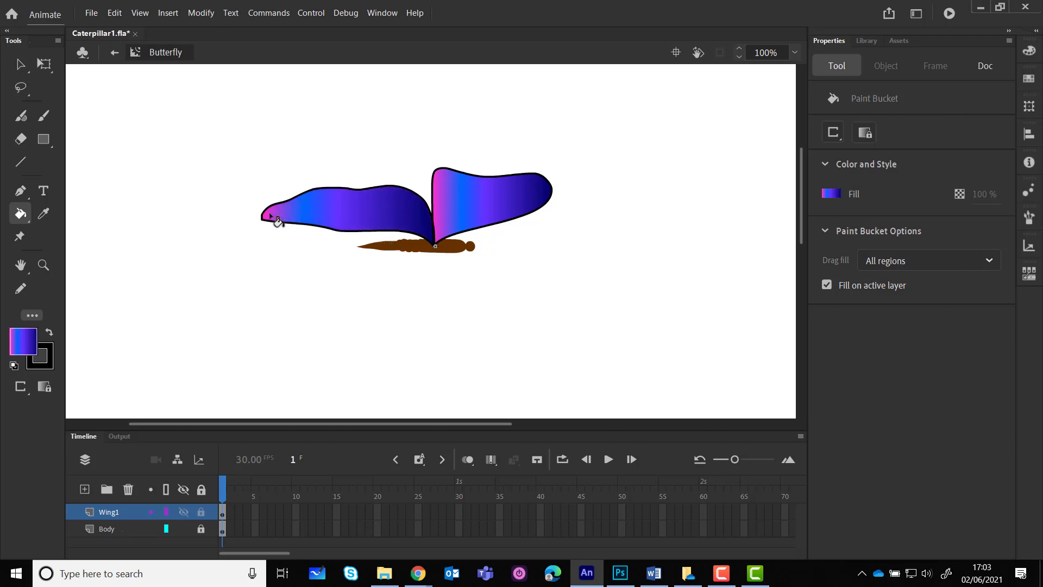
{"action": "left_click_drag", "start_coordinate": [451, 242], "coordinate": [533, 186]}
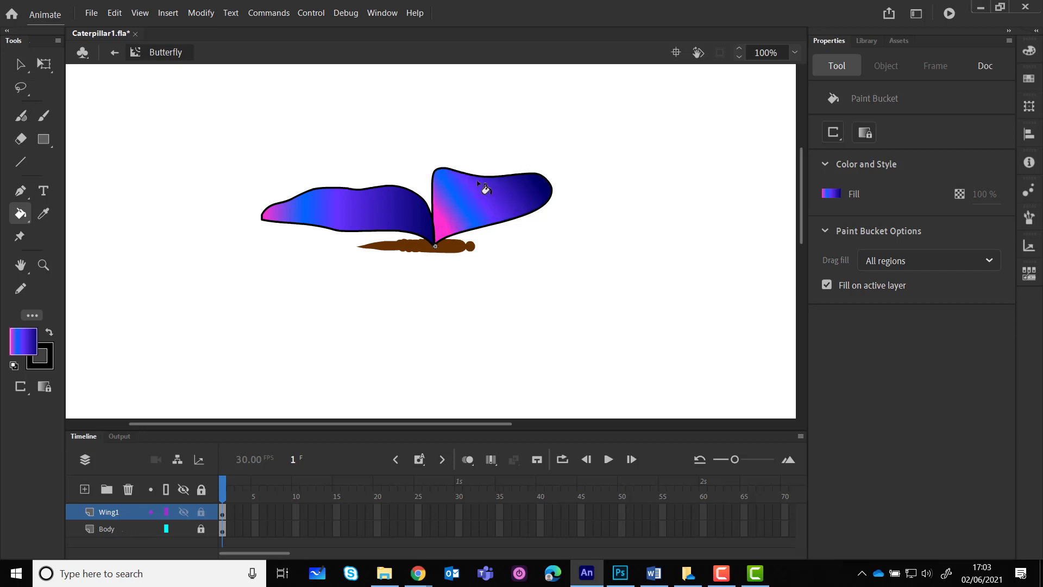
{"action": "mouse_move", "coordinate": [434, 244]}
{"action": "left_mouse_down"}
{"action": "mouse_move", "coordinate": [419, 226]}
{"action": "mouse_move", "coordinate": [366, 210]}
{"action": "mouse_move", "coordinate": [260, 204]}
{"action": "left_mouse_up"}
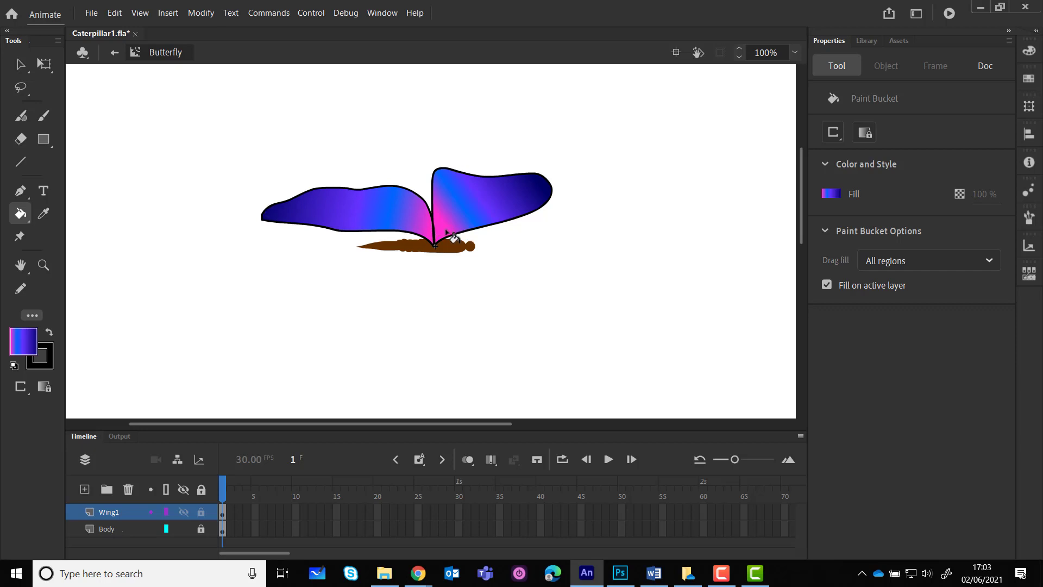
{"action": "mouse_move", "coordinate": [456, 240]}
{"action": "left_mouse_down"}
{"action": "mouse_move", "coordinate": [531, 200]}
{"action": "mouse_move", "coordinate": [540, 182]}
{"action": "left_mouse_up"}
{"action": "left_click_drag", "start_coordinate": [465, 231], "coordinate": [578, 165]}
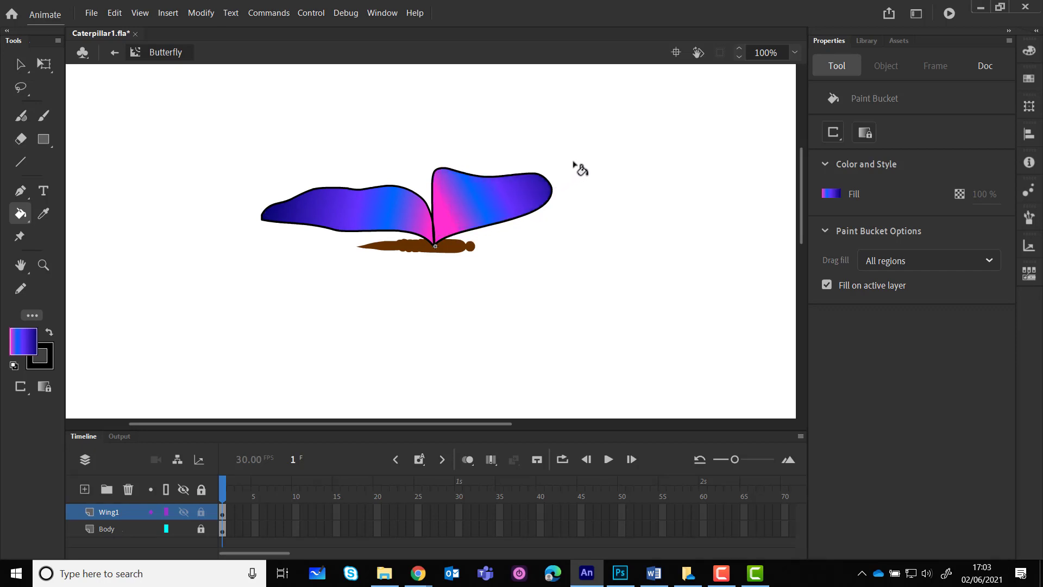
{"action": "left_click_drag", "start_coordinate": [418, 232], "coordinate": [264, 208]}
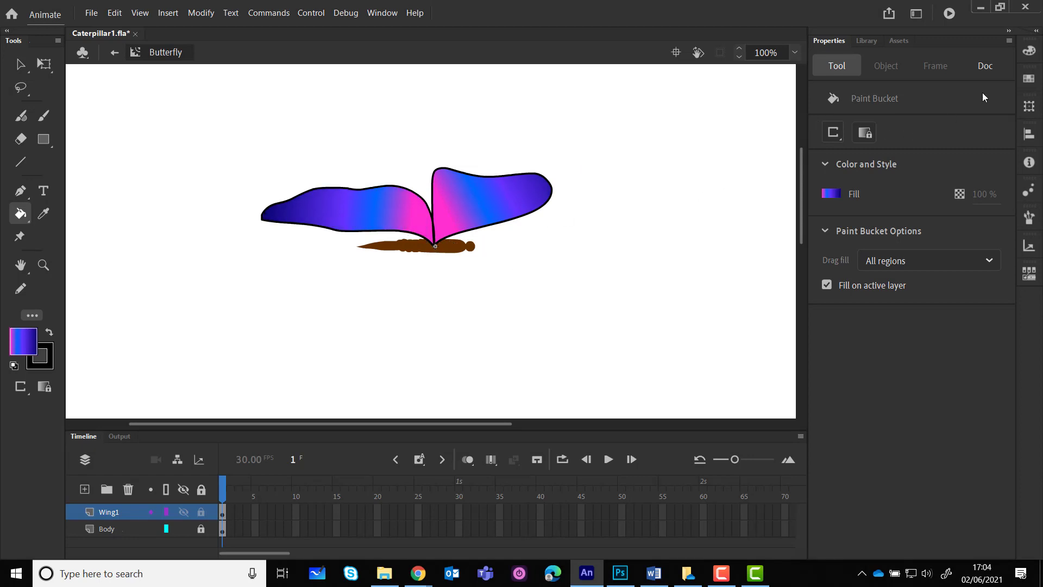
Change the fill's colour type to Radial gradient, keeping the same colour stops.
{"action": "left_click", "coordinate": [834, 197]}
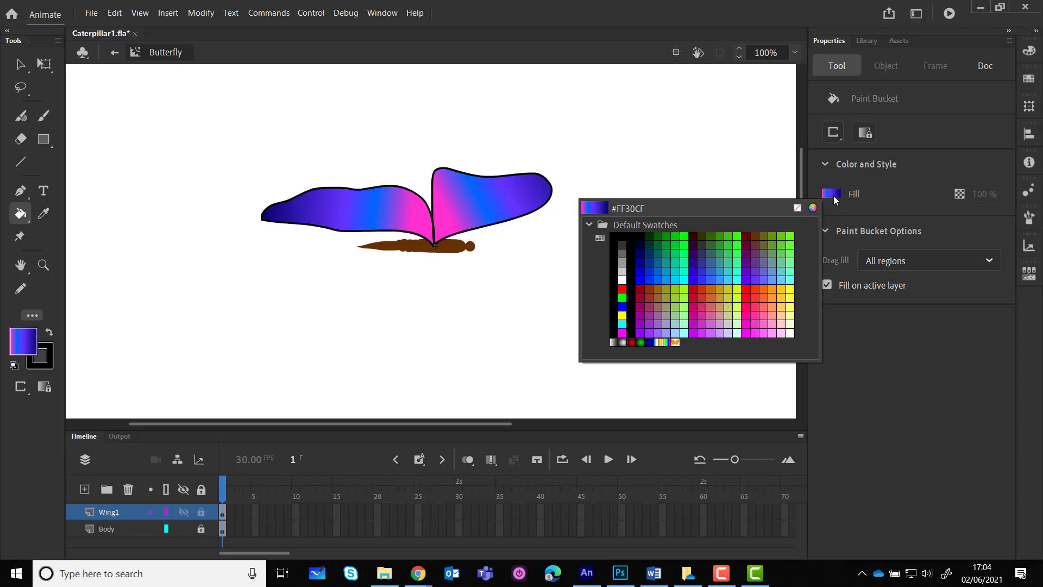
{"action": "left_click", "coordinate": [1029, 51]}
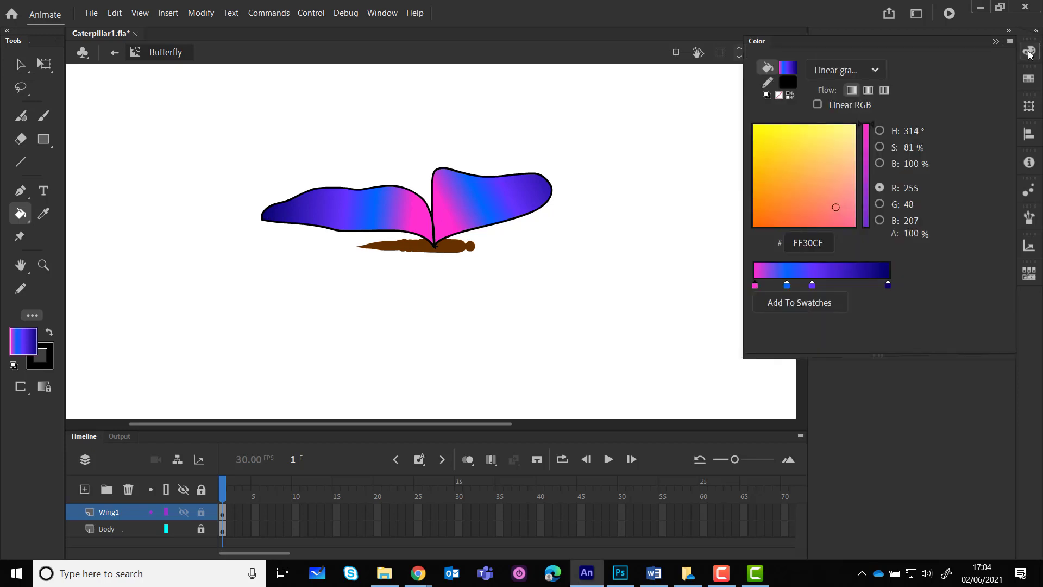
{"action": "left_click", "coordinate": [858, 70]}
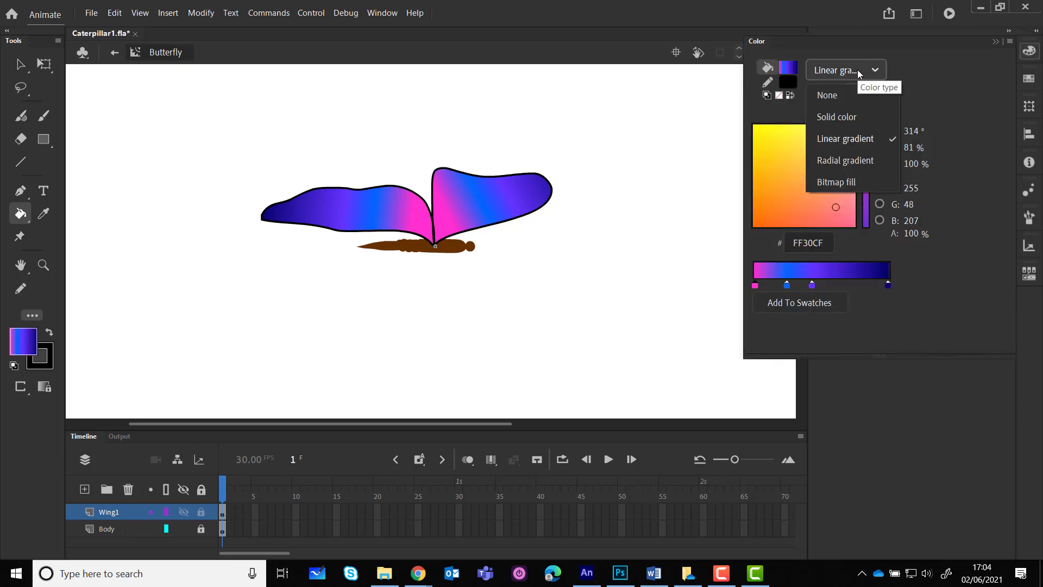
{"action": "left_click", "coordinate": [848, 149]}
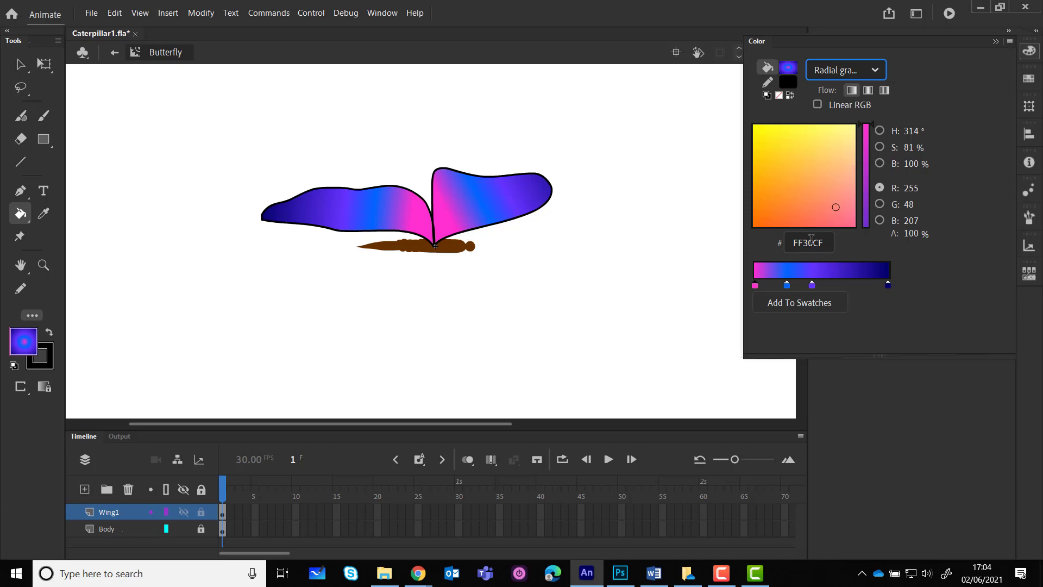
Fill the front and rear wings with the radial gradient, centring the pink where each wing meets the body.
{"action": "left_click", "coordinate": [459, 217]}
{"action": "left_click", "coordinate": [466, 206]}
{"action": "left_click", "coordinate": [454, 221]}
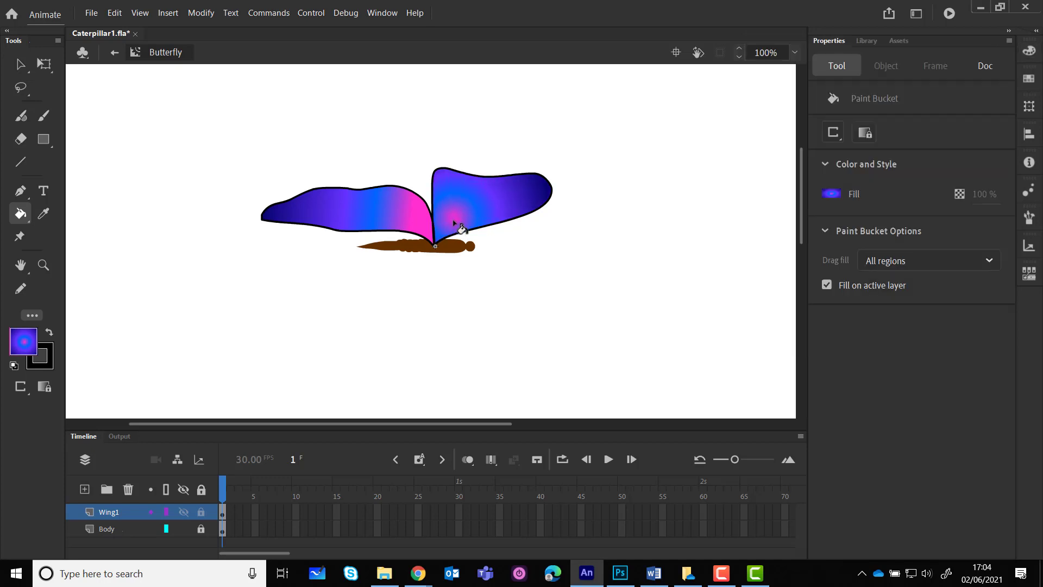
{"action": "left_click", "coordinate": [443, 239]}
{"action": "left_click", "coordinate": [461, 223]}
{"action": "left_click", "coordinate": [457, 234]}
{"action": "left_click", "coordinate": [452, 229]}
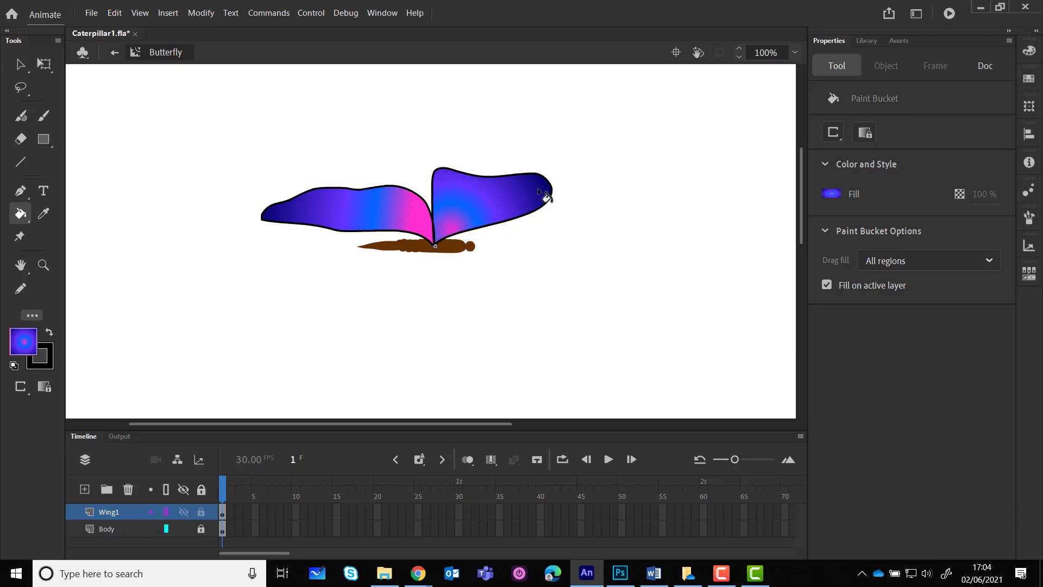
{"action": "left_click", "coordinate": [503, 200]}
{"action": "left_click", "coordinate": [474, 210]}
{"action": "left_click", "coordinate": [444, 235]}
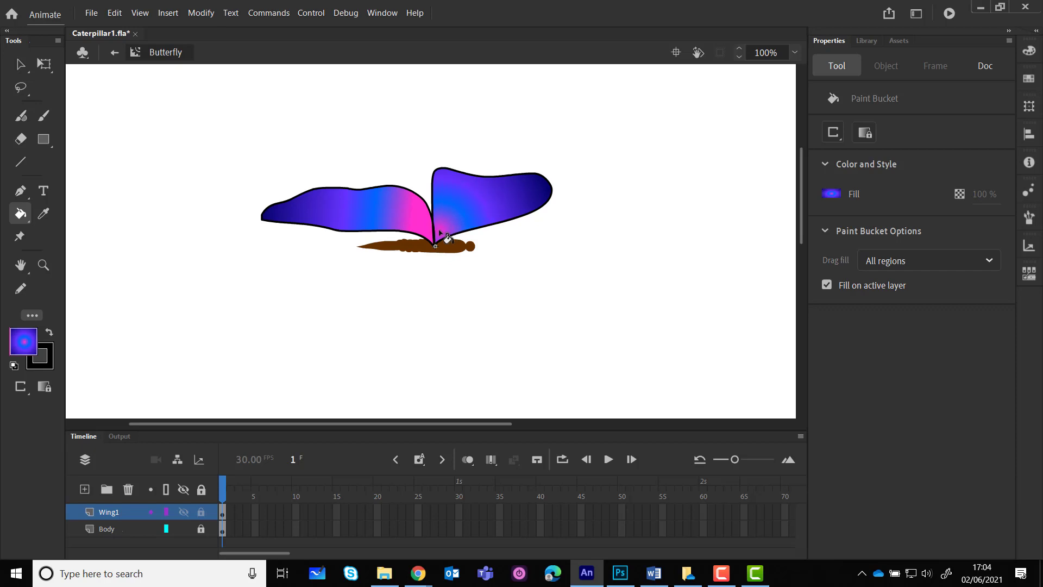
{"action": "left_click", "coordinate": [374, 209]}
{"action": "left_click", "coordinate": [418, 227]}
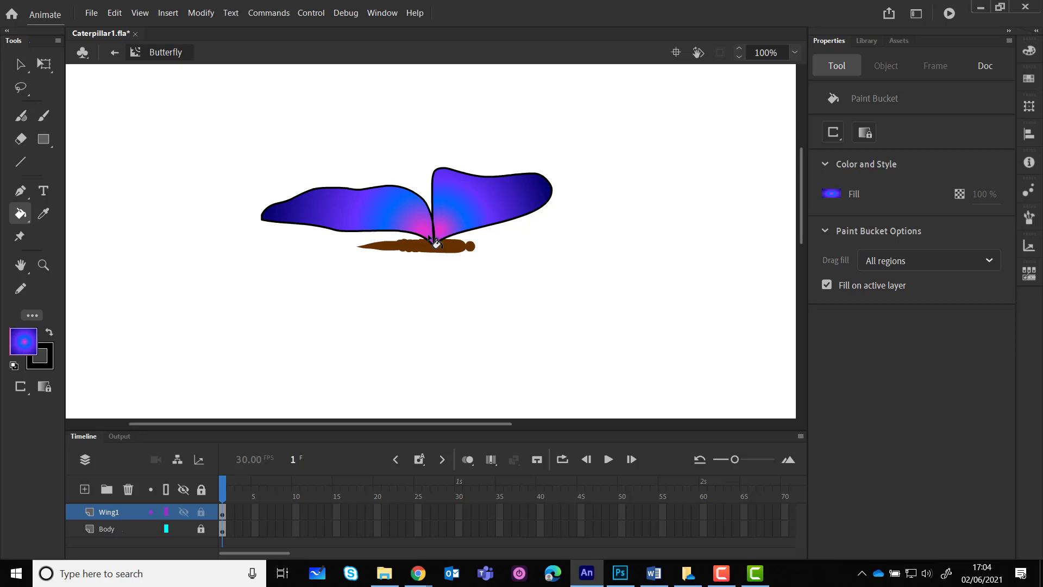
Save the radial gradient as a colour swatch and check it among the default swatches.
{"action": "left_click", "coordinate": [1028, 51]}
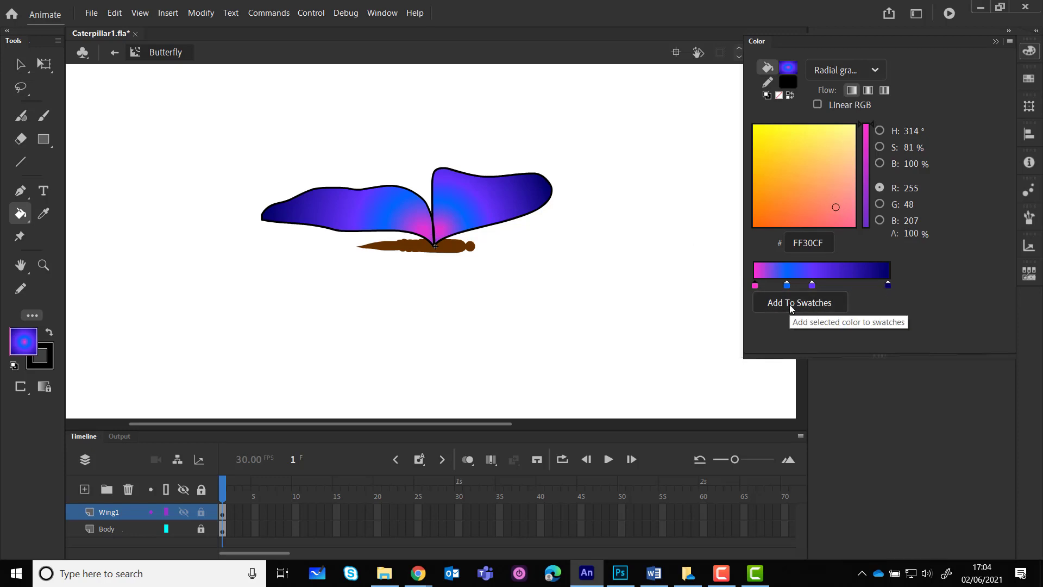
{"action": "left_click", "coordinate": [1029, 79]}
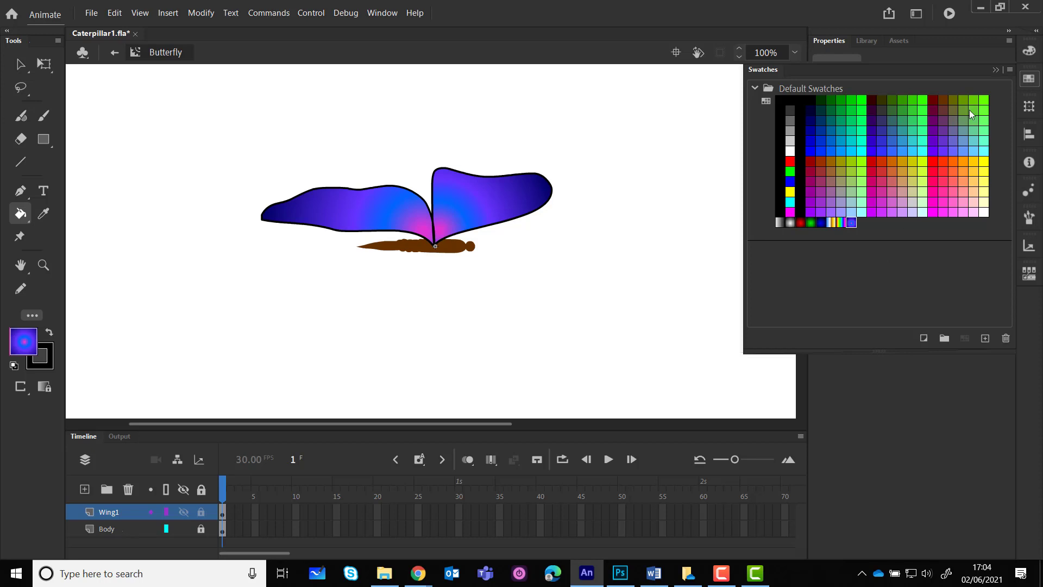
{"action": "left_click", "coordinate": [997, 71]}
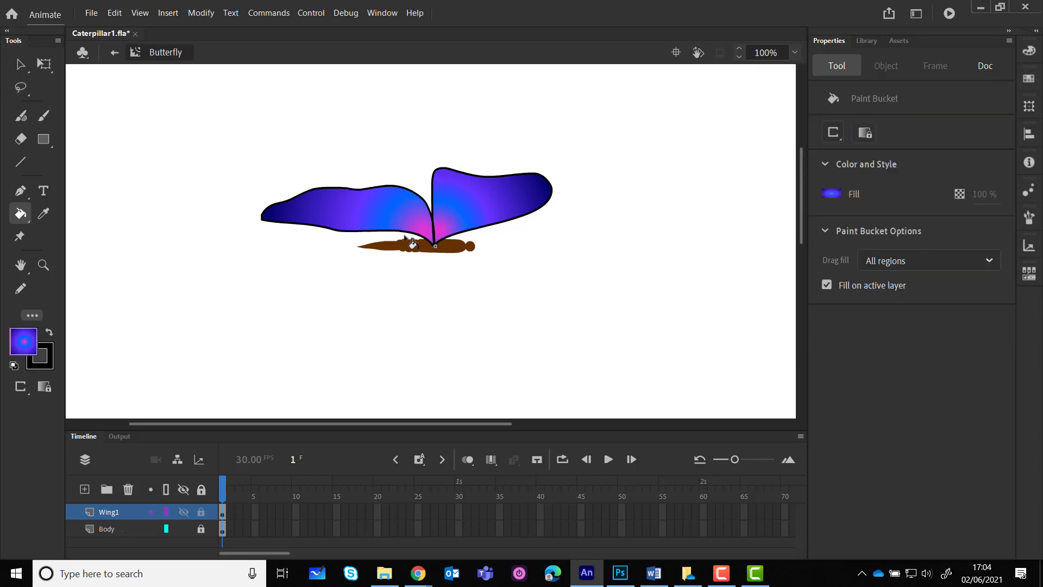
Select both wing shapes and convert them to a movie clip symbol named Wing.
{"action": "left_click", "coordinate": [20, 66]}
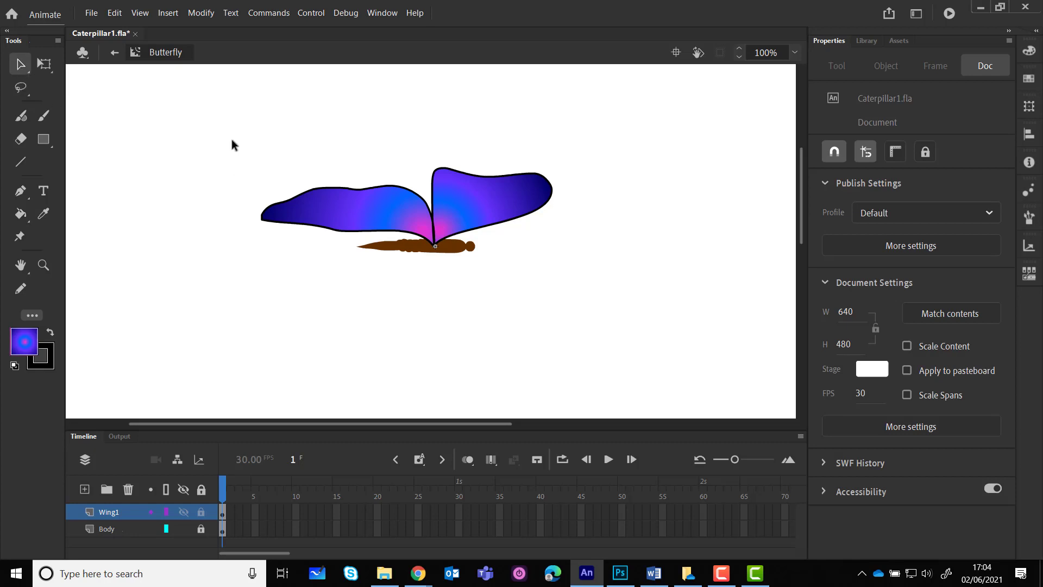
{"action": "left_click_drag", "start_coordinate": [232, 141], "coordinate": [590, 259]}
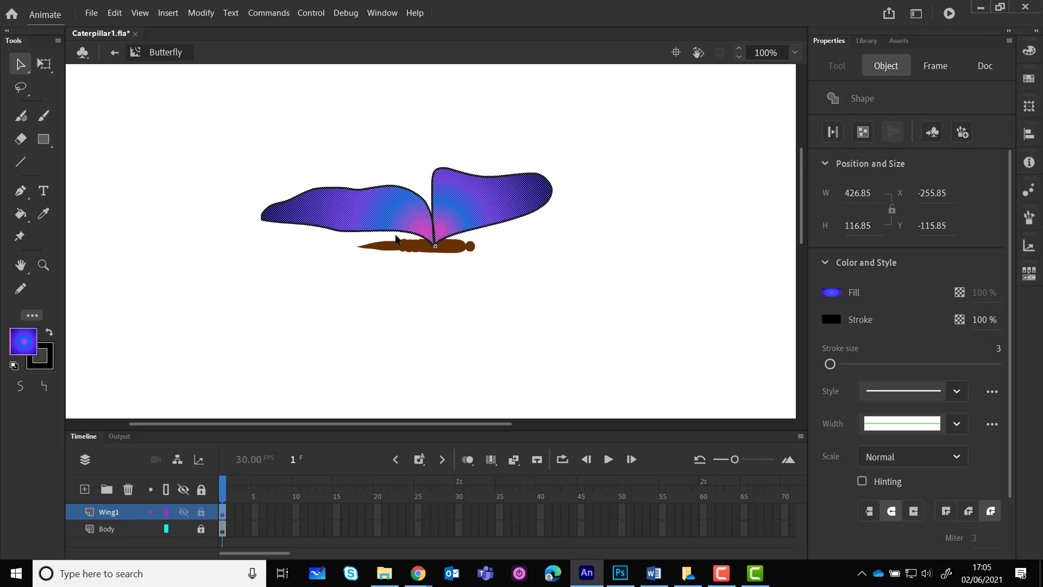
{"action": "right_click", "coordinate": [439, 212]}
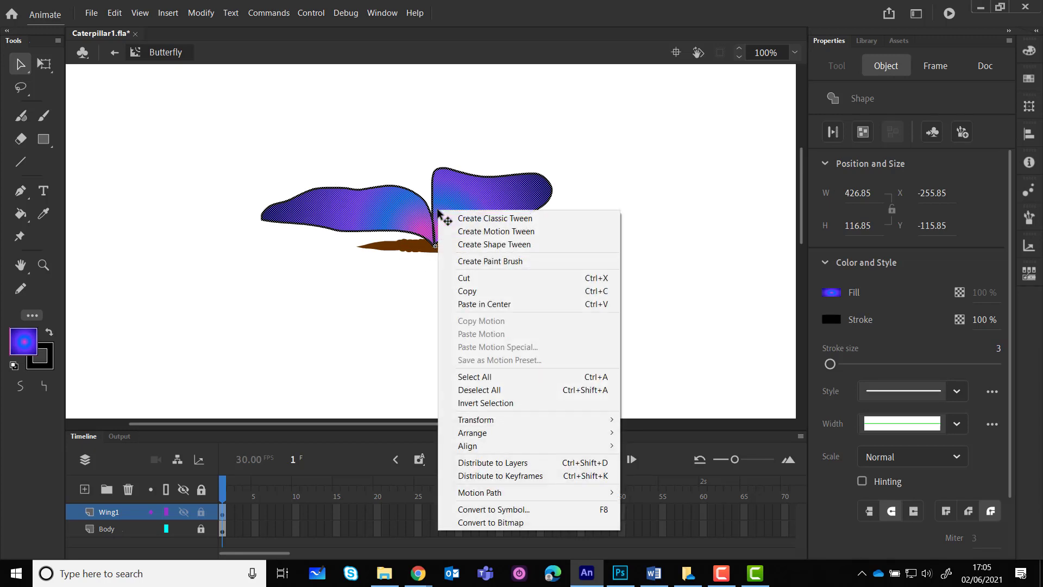
{"action": "left_click", "coordinate": [508, 511]}
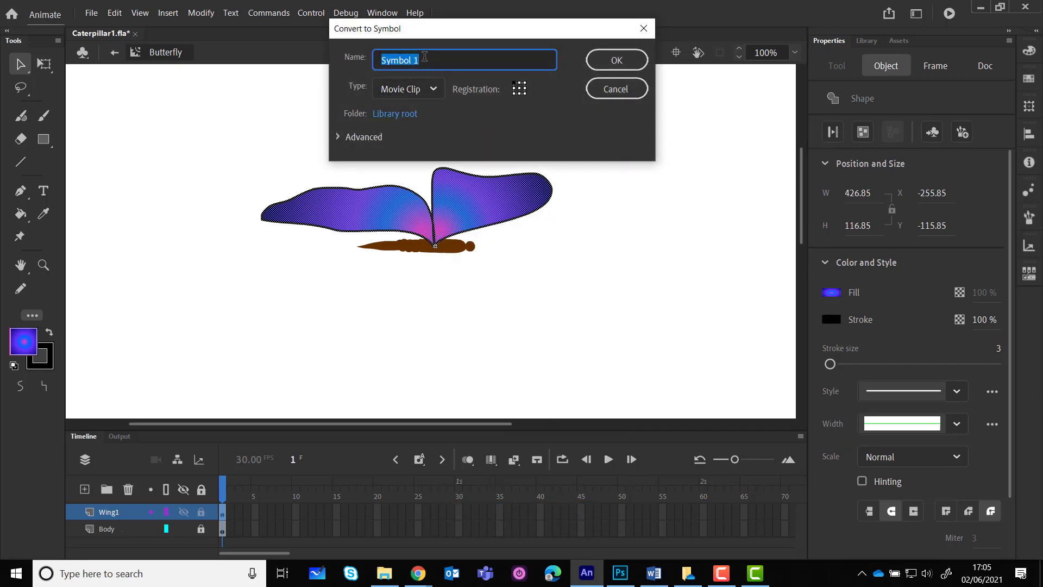
{"action": "type", "text": "Wing"}
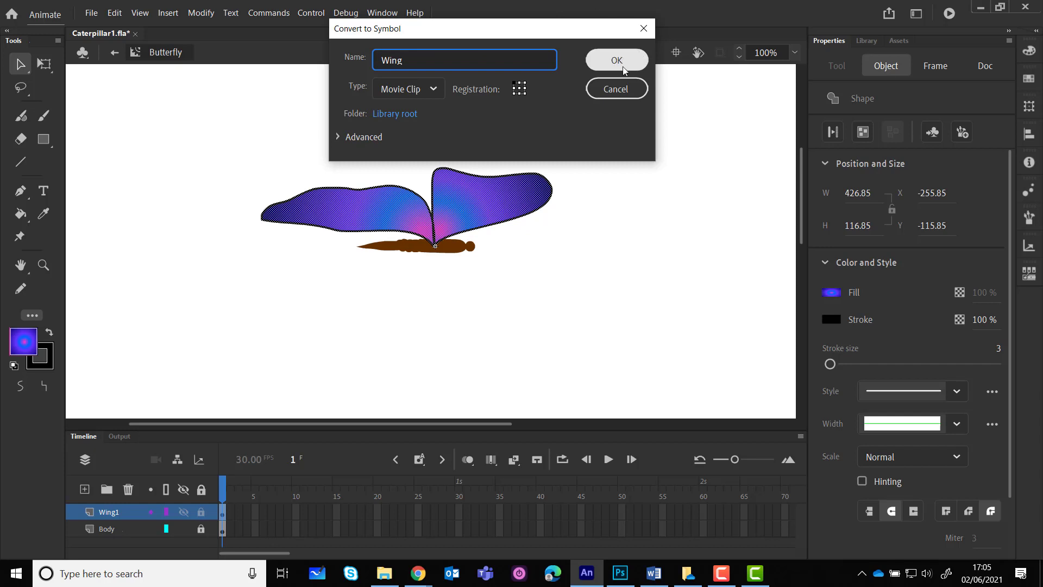
{"action": "left_click", "coordinate": [623, 63]}
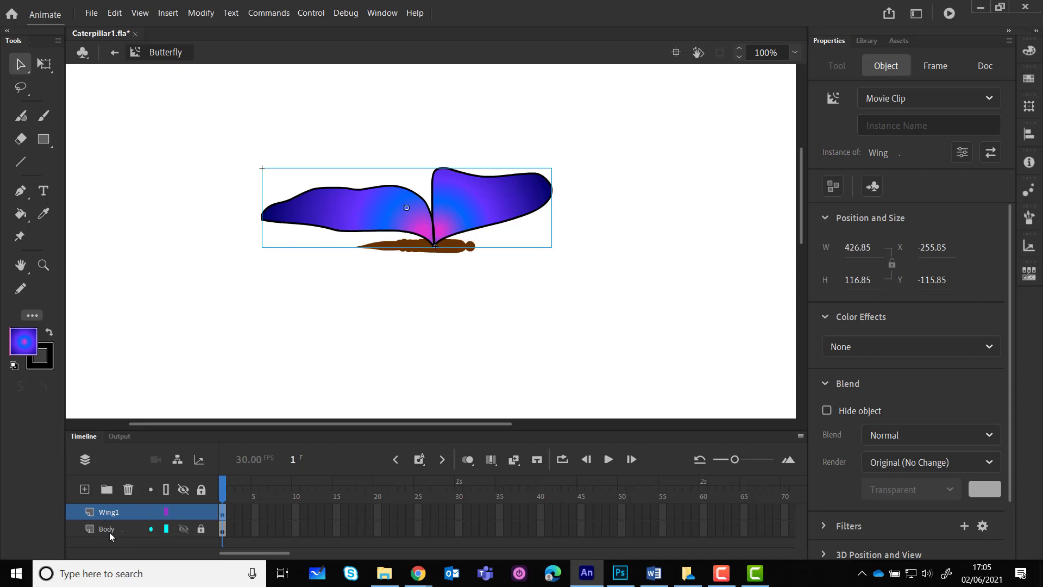
Duplicate the Wing1 layer and rename the copy as Wing2.
{"action": "right_click", "coordinate": [126, 515]}
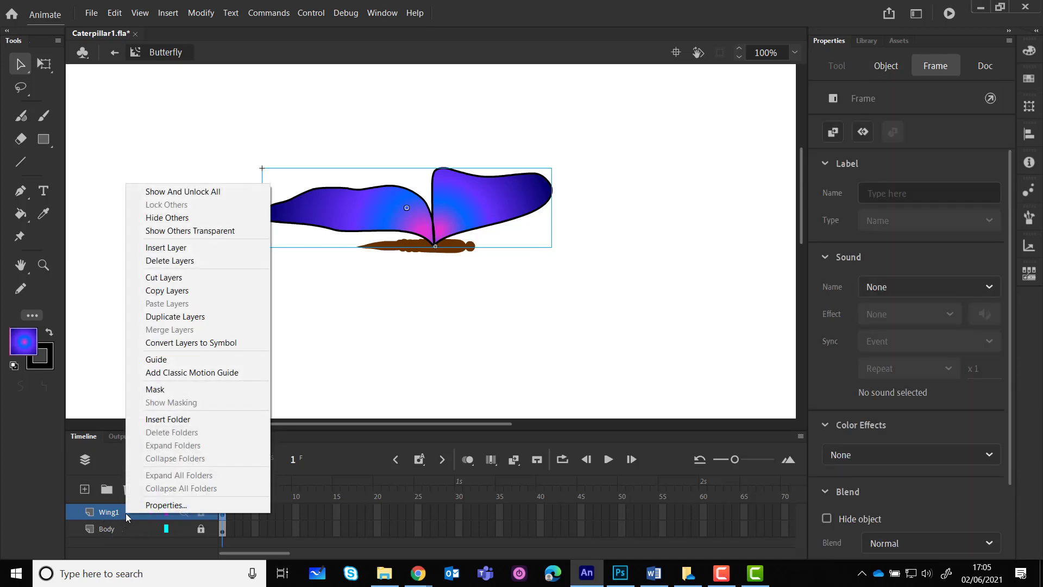
{"action": "left_click", "coordinate": [207, 319]}
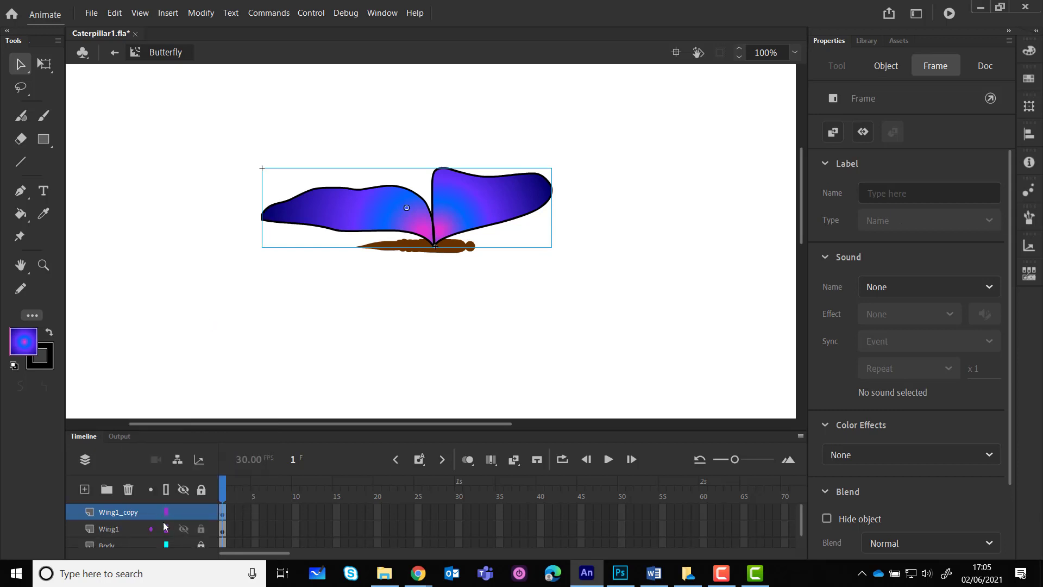
{"action": "double_click", "coordinate": [127, 510]}
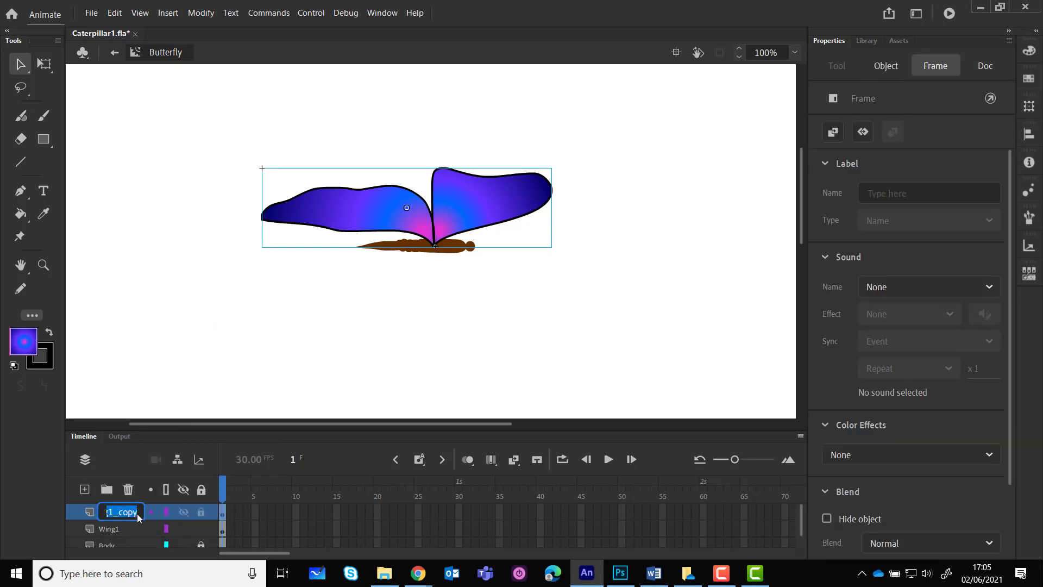
{"action": "left_click", "coordinate": [127, 510]}
{"action": "left_click_drag", "start_coordinate": [127, 512], "coordinate": [110, 512]}
{"action": "key", "text": "BackSpace"}
{"action": "key", "text": "BackSpace"}
{"action": "type", "text": "2"}
{"action": "key", "text": "Return"}
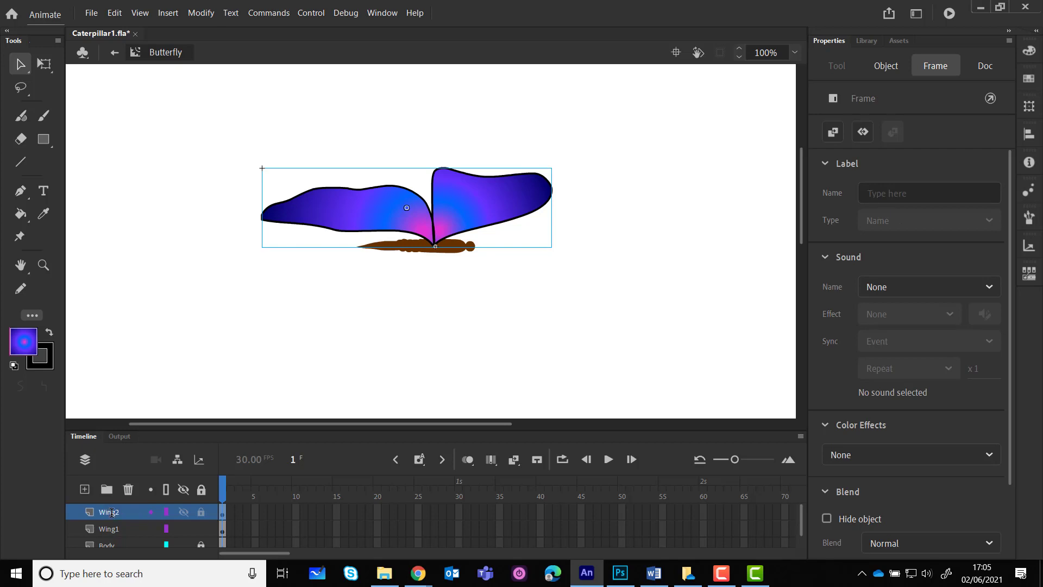
Move the Wing2 layer below the Body layer in the layer order.
{"action": "scroll", "coordinate": [112, 512], "scroll_direction": "down", "scroll_amount": 1}
{"action": "scroll", "coordinate": [111, 512], "scroll_direction": "up", "scroll_amount": 1}
{"action": "left_click_drag", "start_coordinate": [126, 509], "coordinate": [125, 545]}
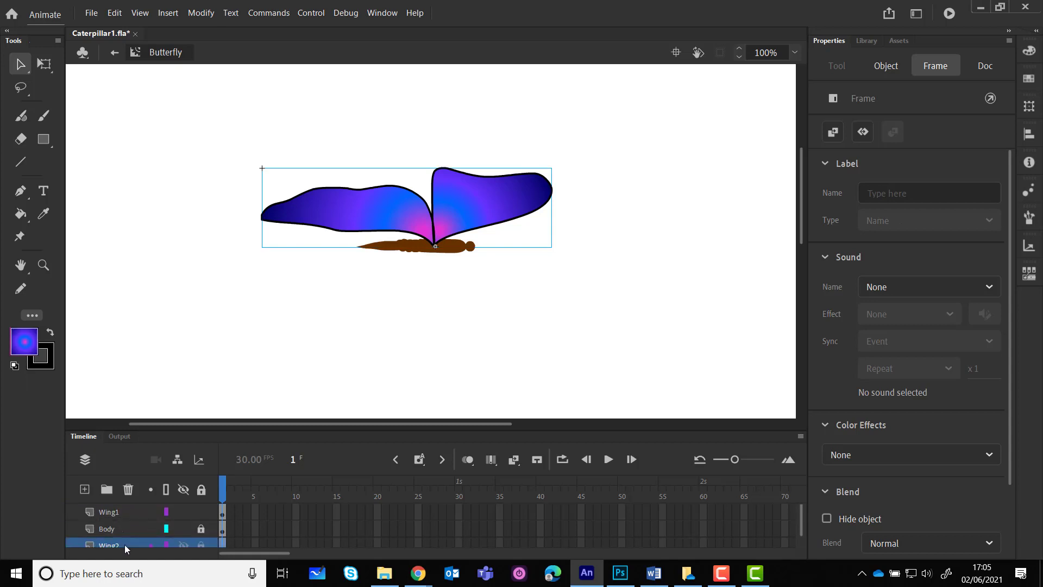